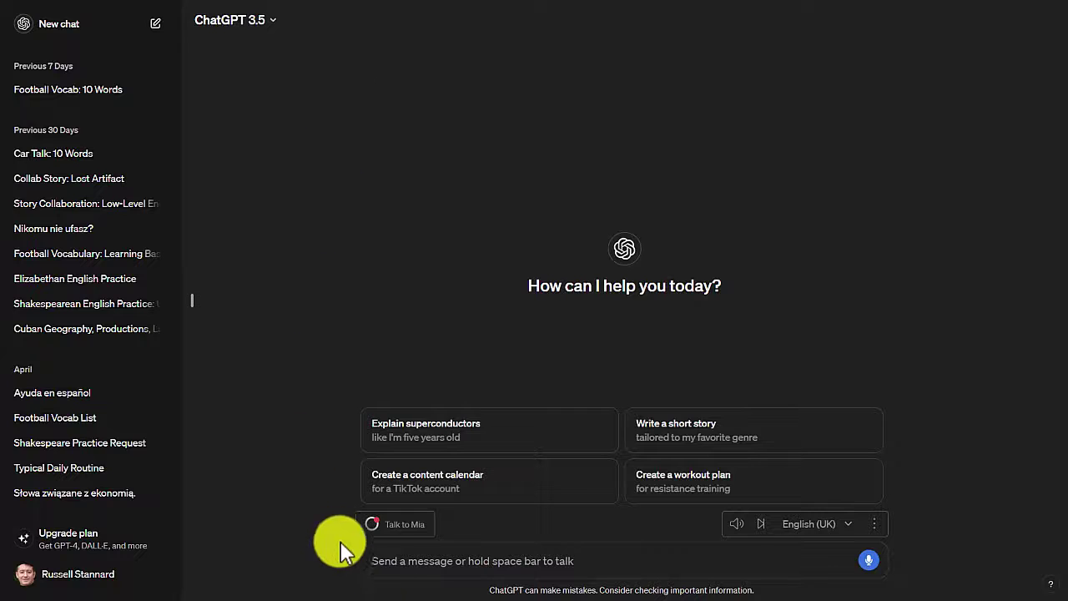
# - Ask ChatGPT for 10 English football words with simple definitions in a two-column table, and mute the voice output
pyautogui.click(387, 567)
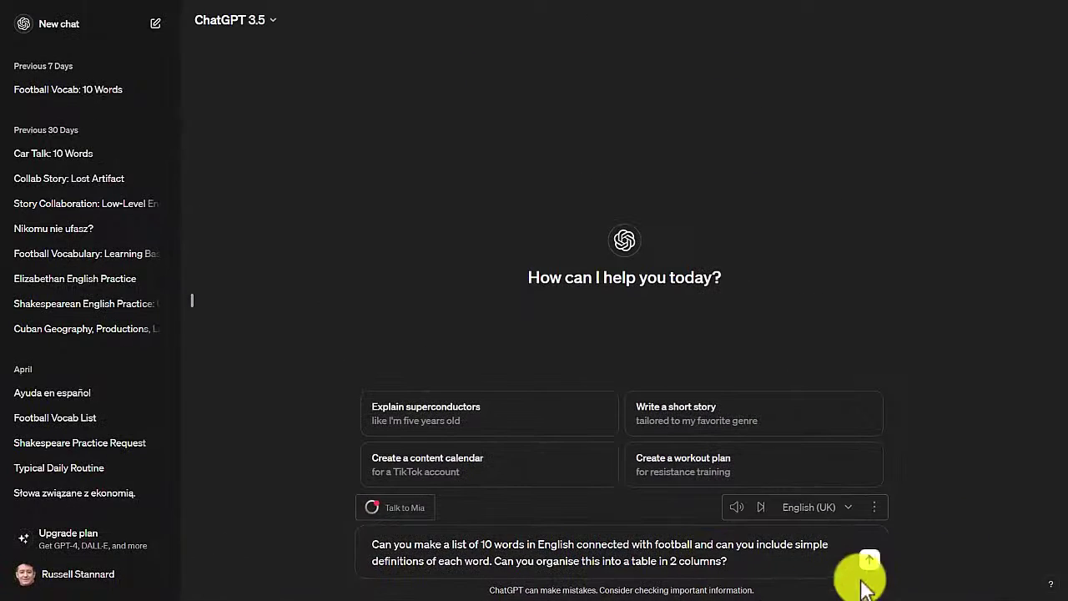
pyautogui.click(870, 563)
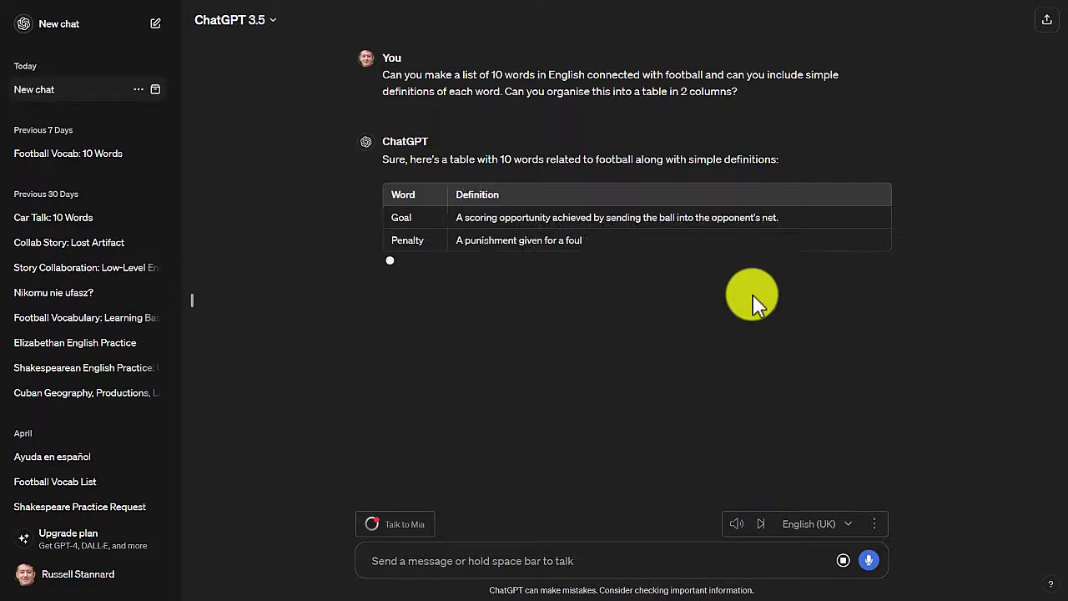
pyautogui.click(737, 525)
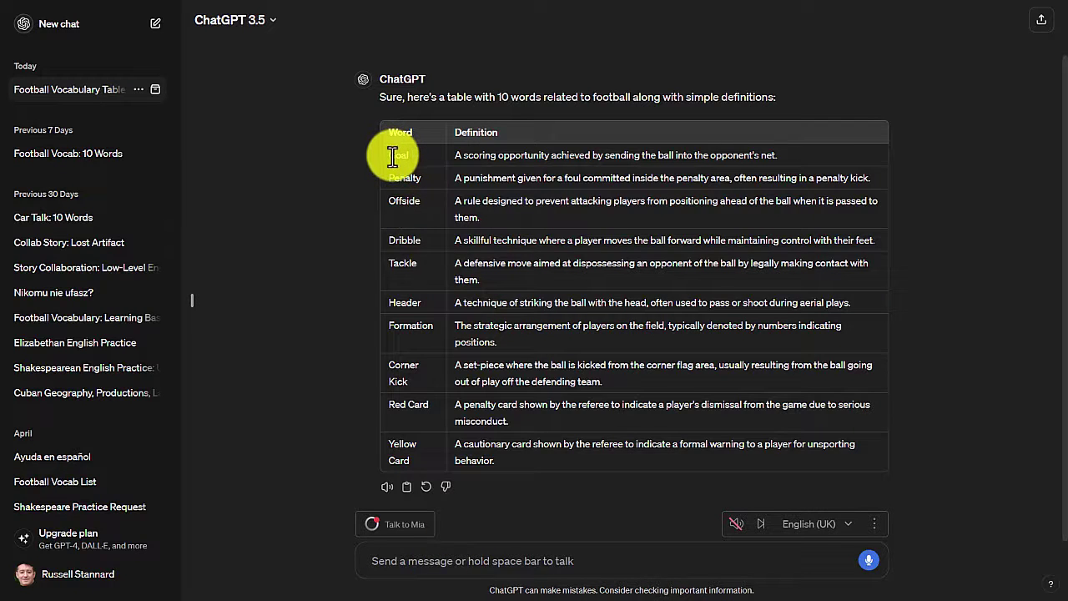
# - Copy all the word and definition rows of the football table, leaving out the header row
pyautogui.moveTo(392, 157); pyautogui.dragTo(534, 466)
pyautogui.hotkey('ctrl', 'c')
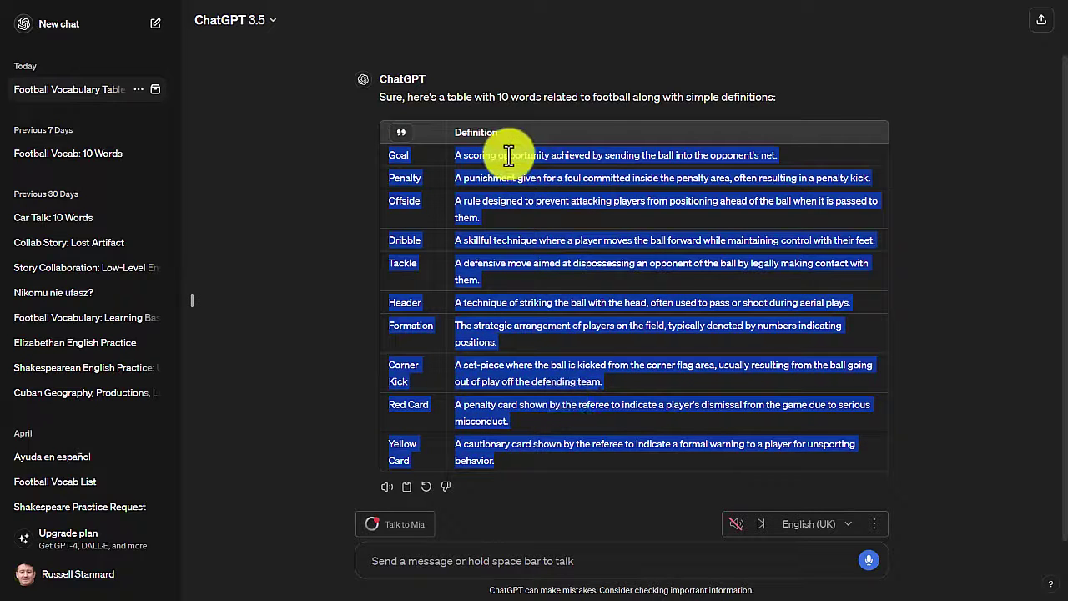
pyautogui.rightClick(510, 159)
pyautogui.click(535, 179)
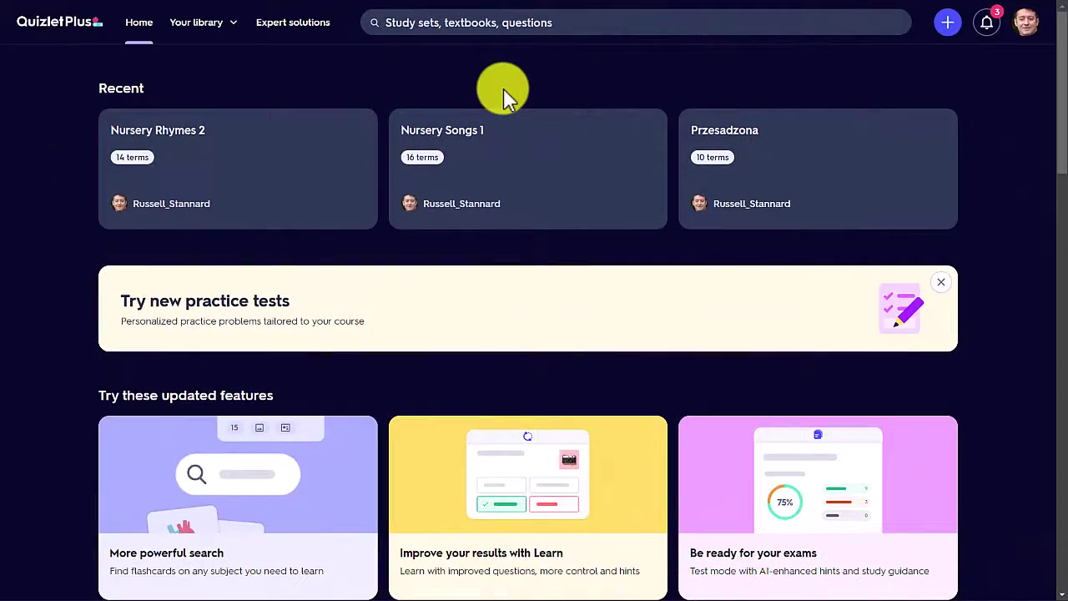
# - Switch to Quizlet and start a new study set titled "Football words in English"
pyautogui.click(951, 29)
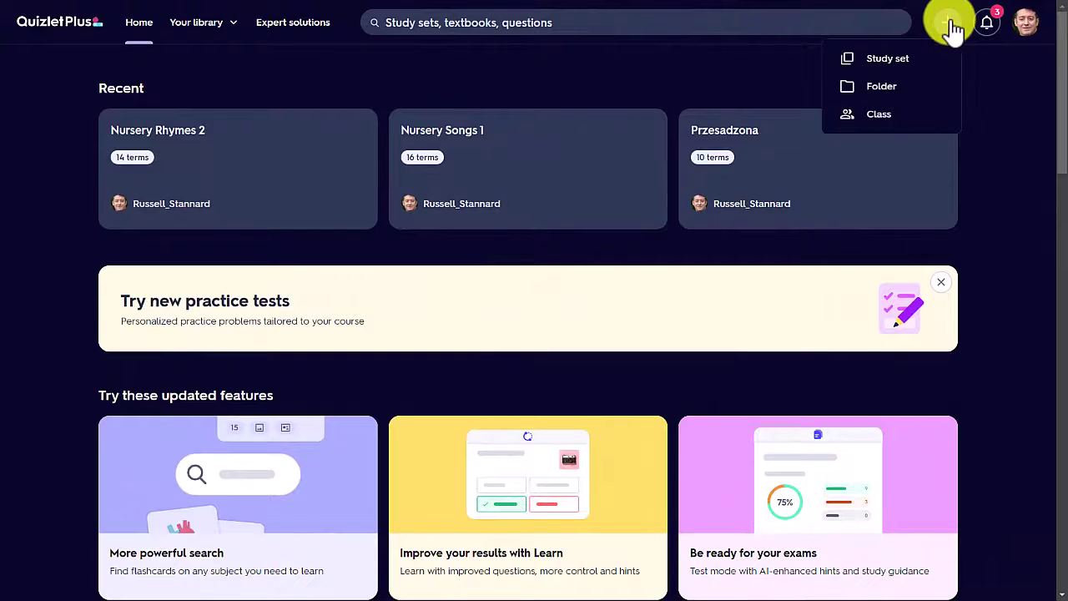
pyautogui.click(889, 57)
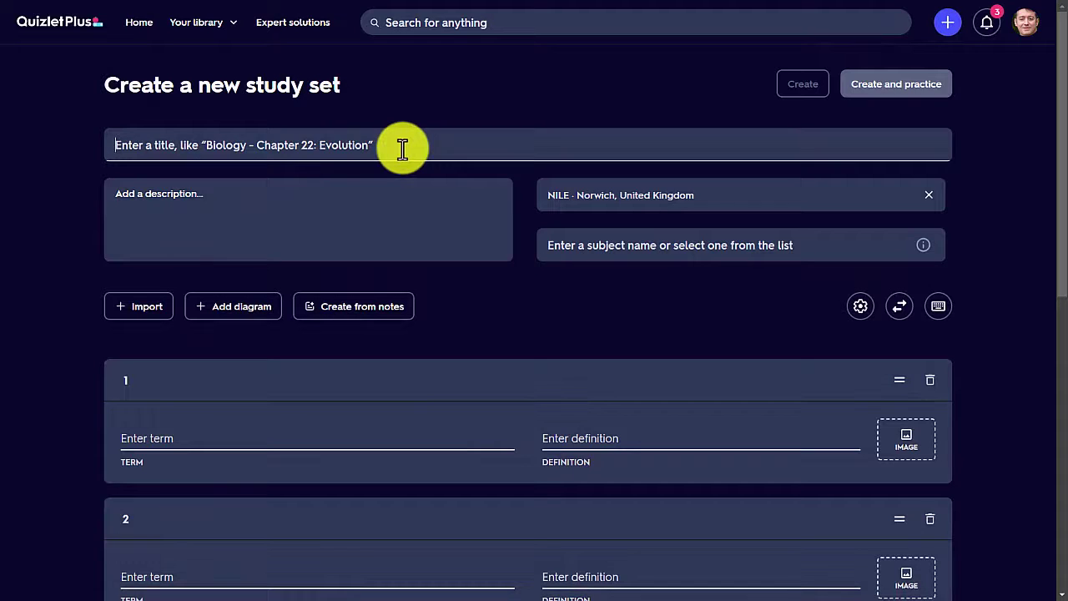
pyautogui.click(402, 148)
pyautogui.write('Football words in English')
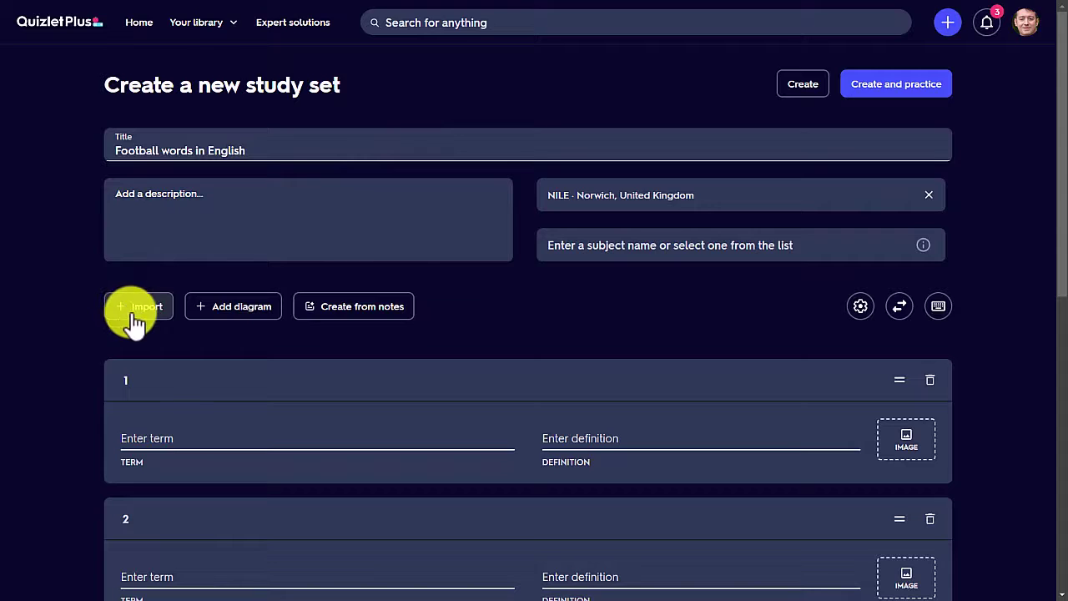
# - Import the copied football words and definitions into the study set, separated by tabs and new lines, and review the cards
pyautogui.click(135, 316)
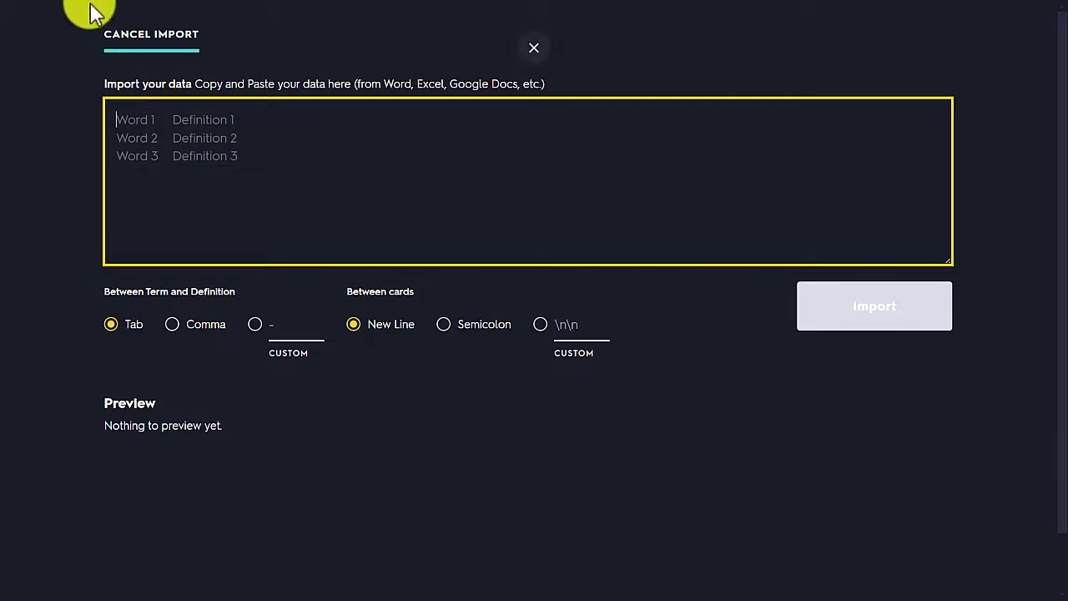
pyautogui.hotkey('ctrl', 'v')
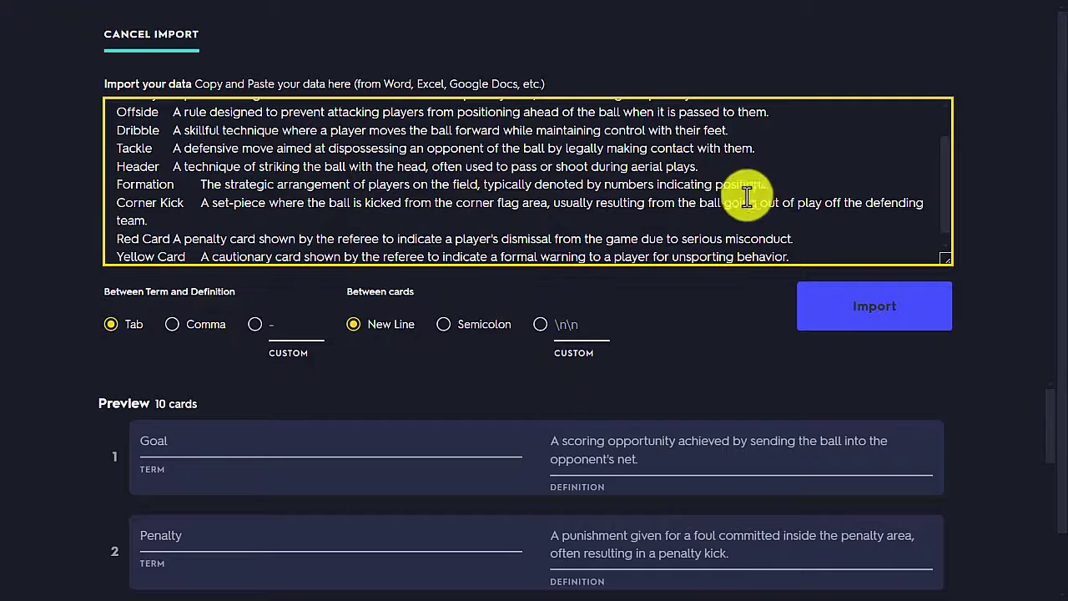
pyautogui.click(866, 305)
pyautogui.scroll(-2, 877, 309)
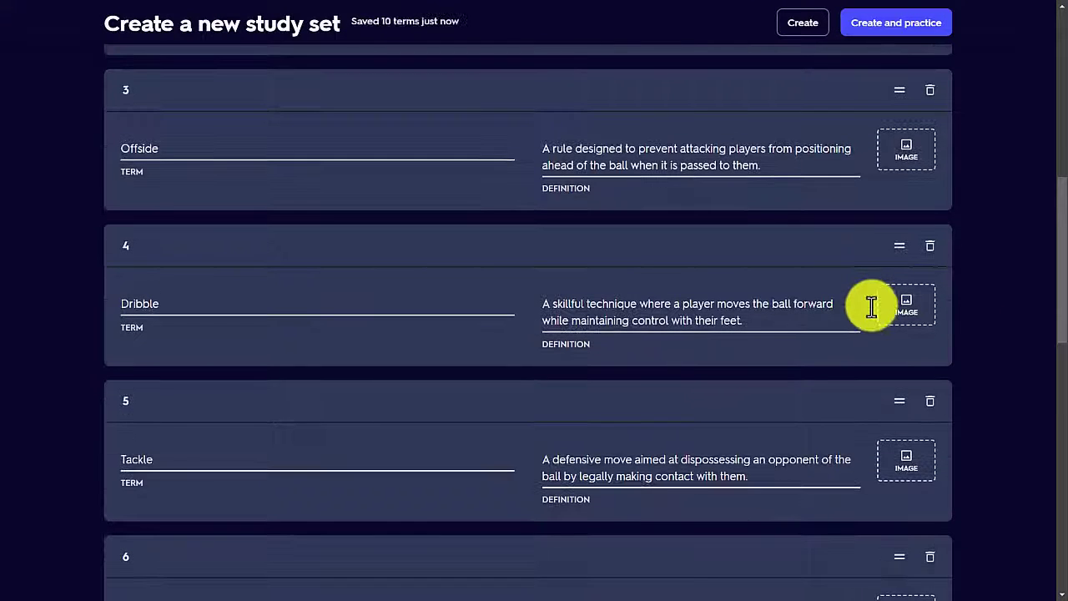
pyautogui.moveTo(1065, 299); pyautogui.dragTo(1055, 177)
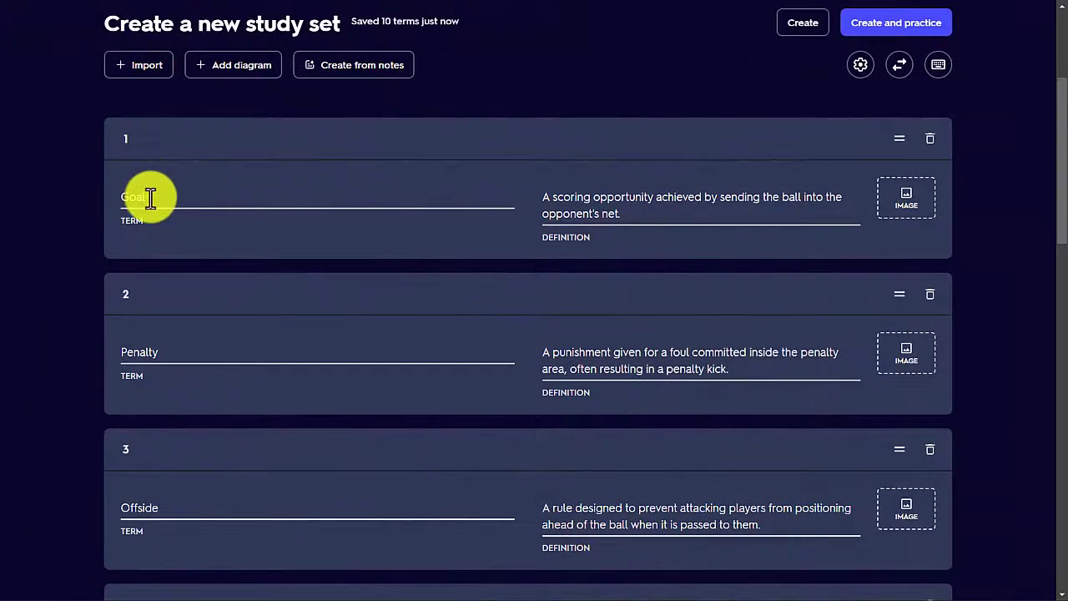
# - Set the term language to English, create the study set without practising, and dismiss the sharing dialog
pyautogui.click(150, 197)
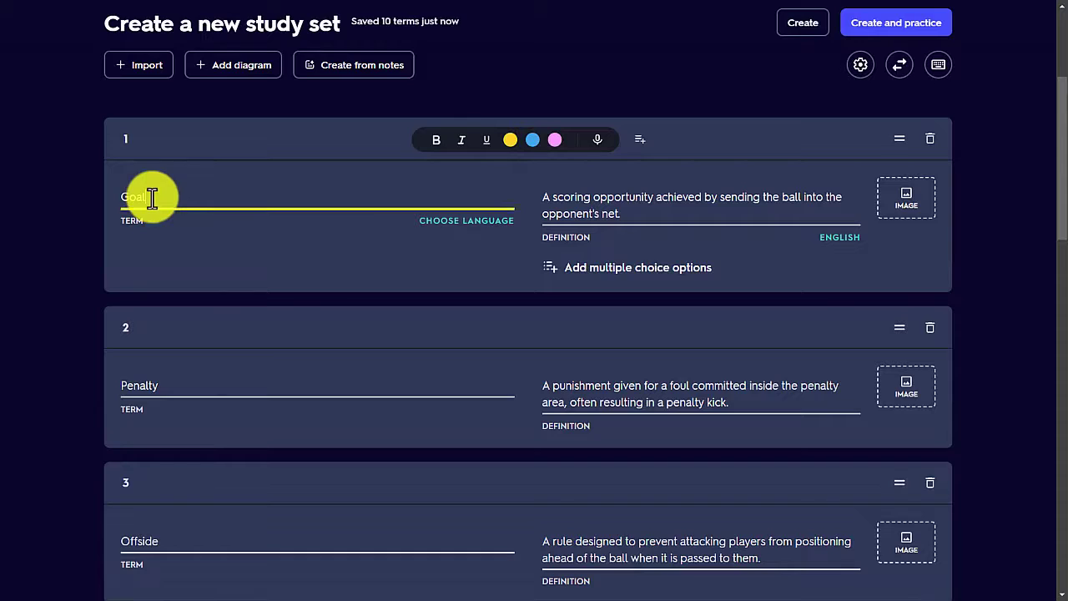
pyautogui.click(484, 235)
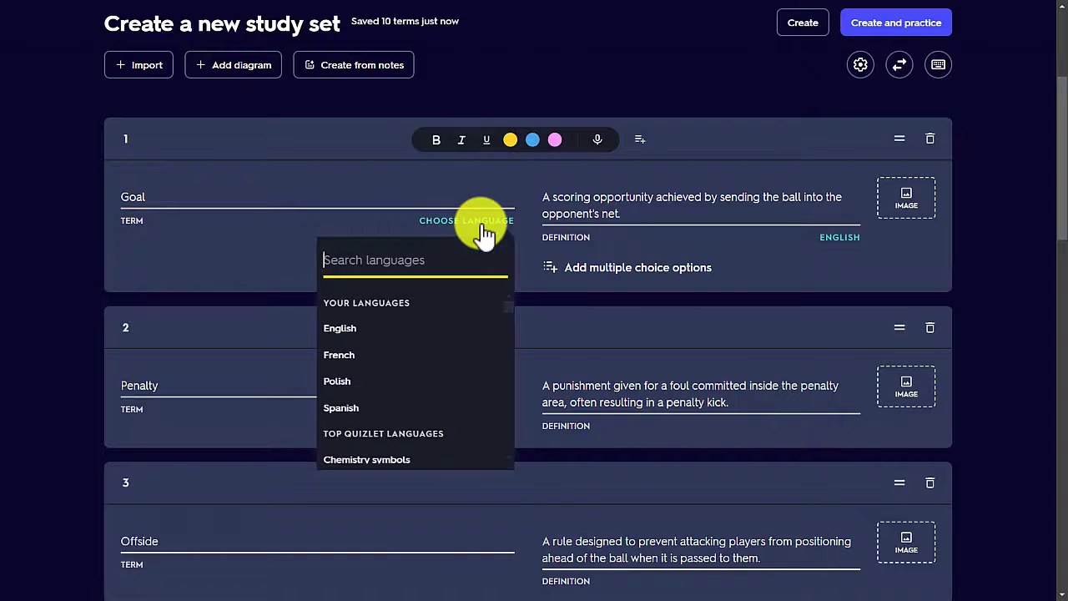
pyautogui.click(359, 334)
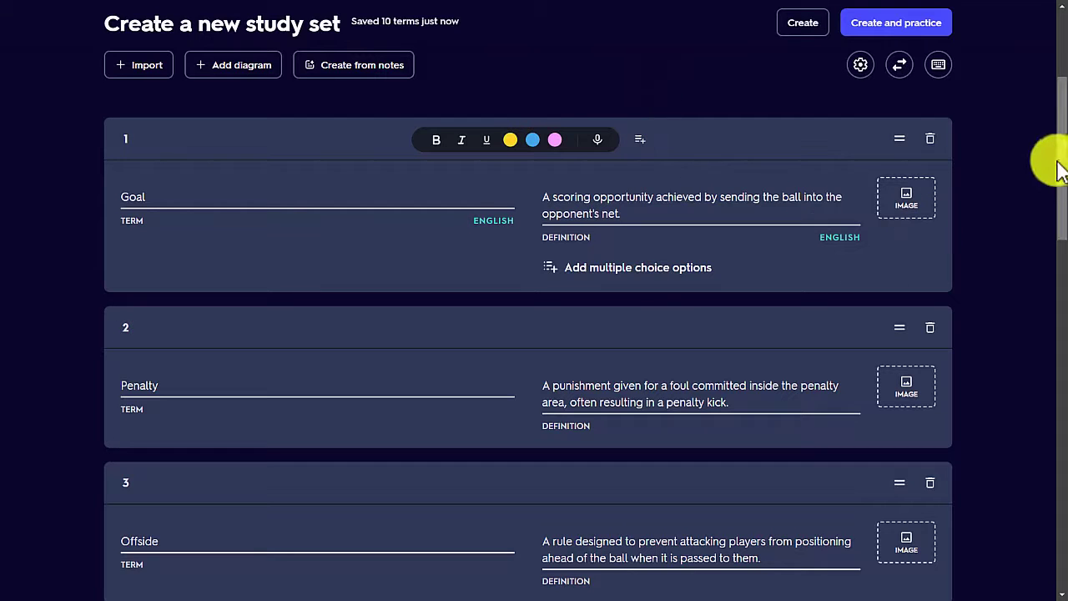
pyautogui.click(804, 32)
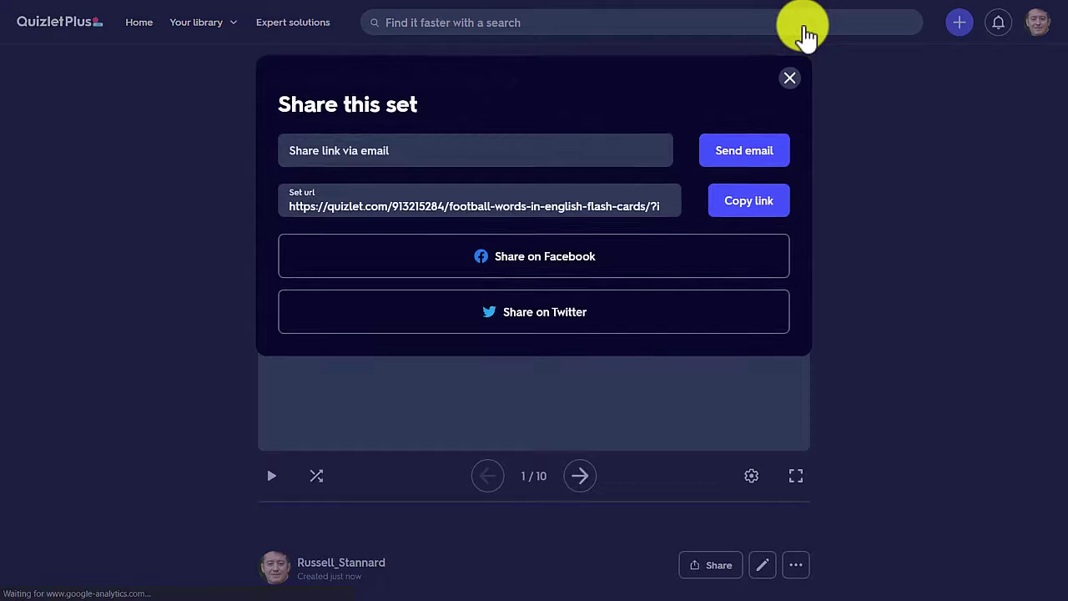
pyautogui.click(791, 77)
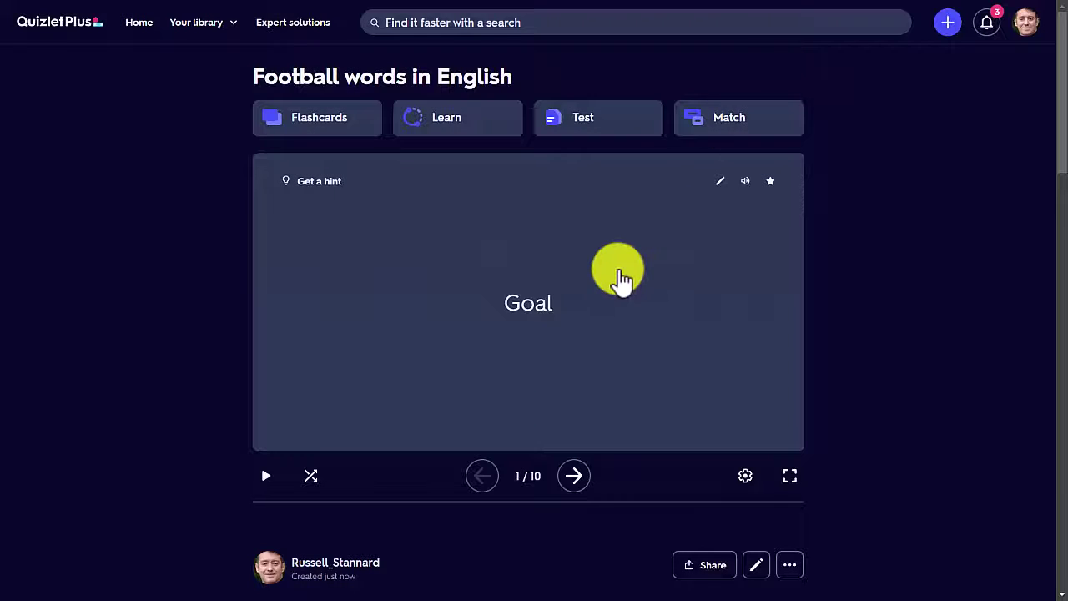
# - Open the set's flashcards, set them to be answered with the term, and enable text to speech
pyautogui.click(317, 122)
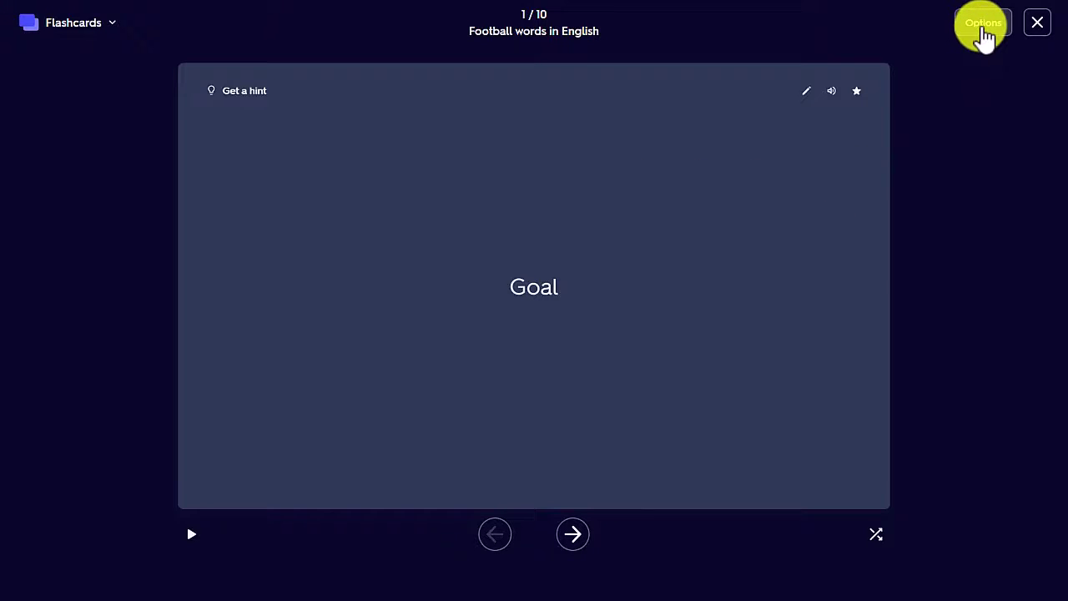
pyautogui.click(985, 35)
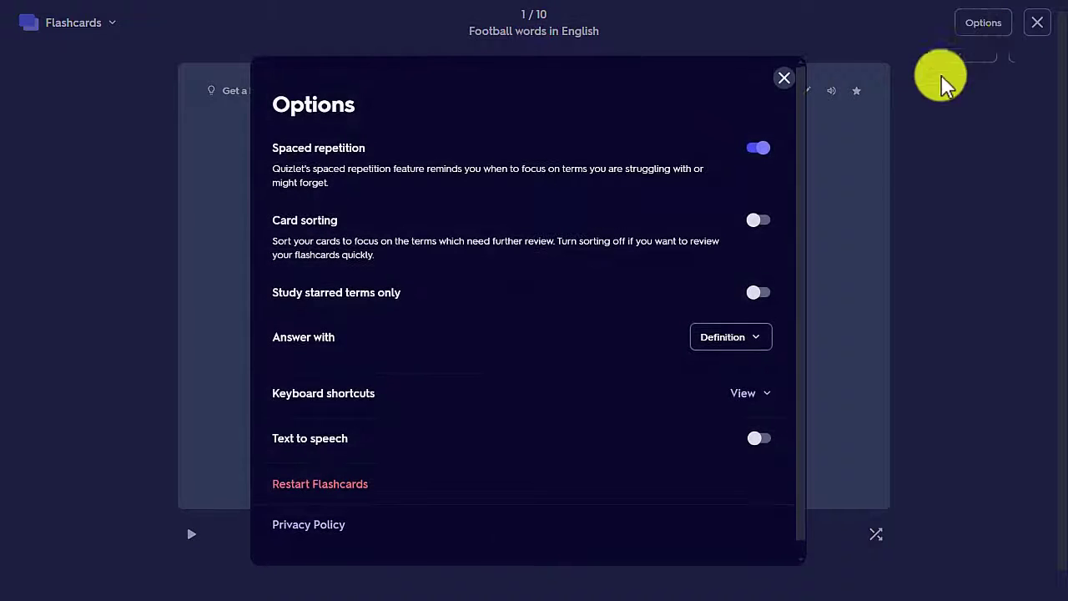
pyautogui.click(758, 349)
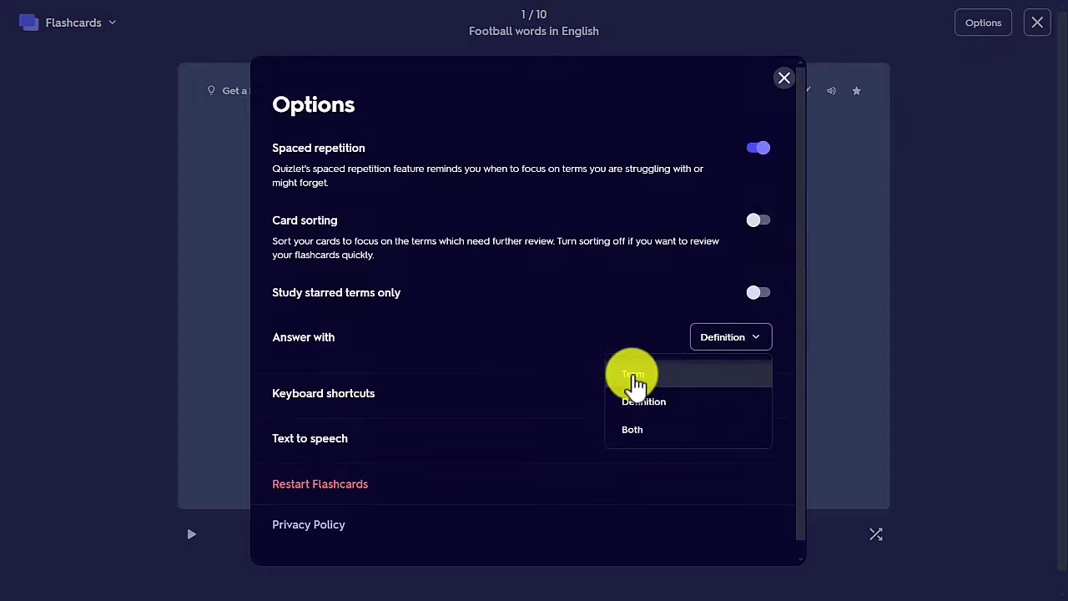
pyautogui.click(636, 377)
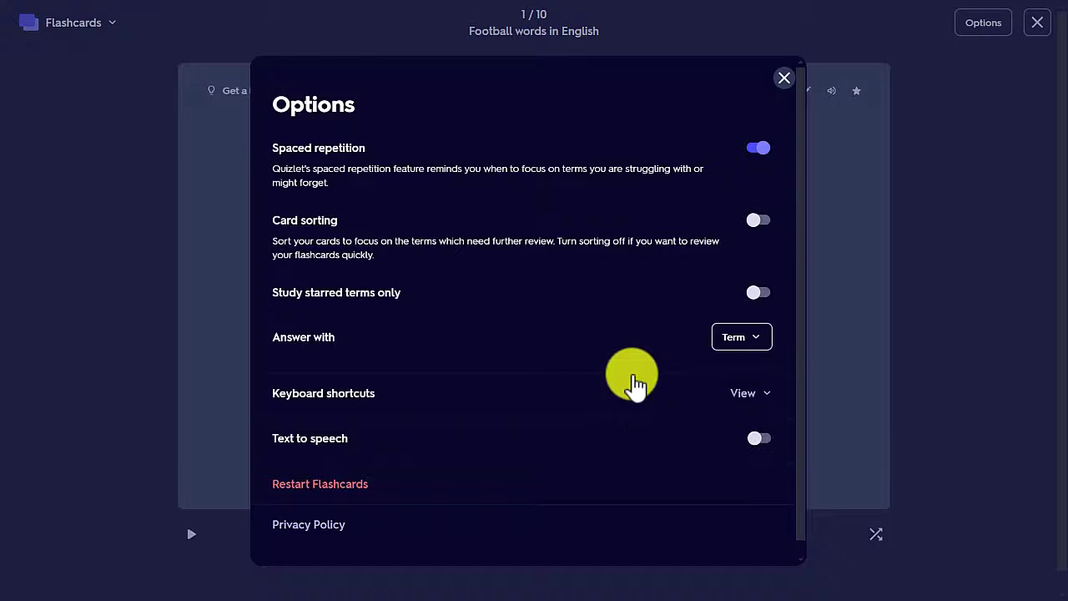
pyautogui.click(766, 440)
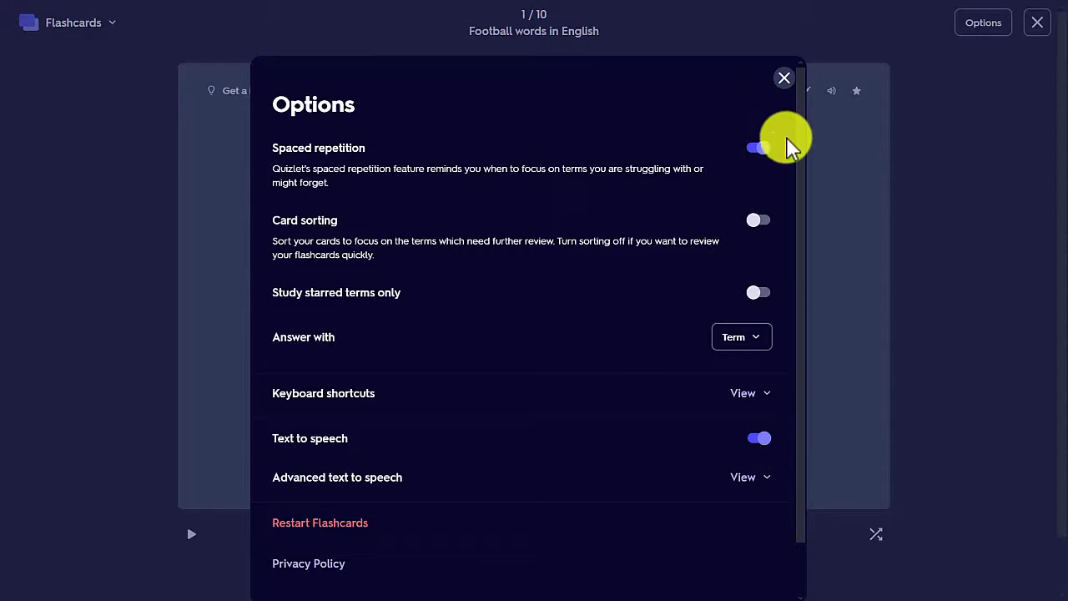
pyautogui.click(784, 78)
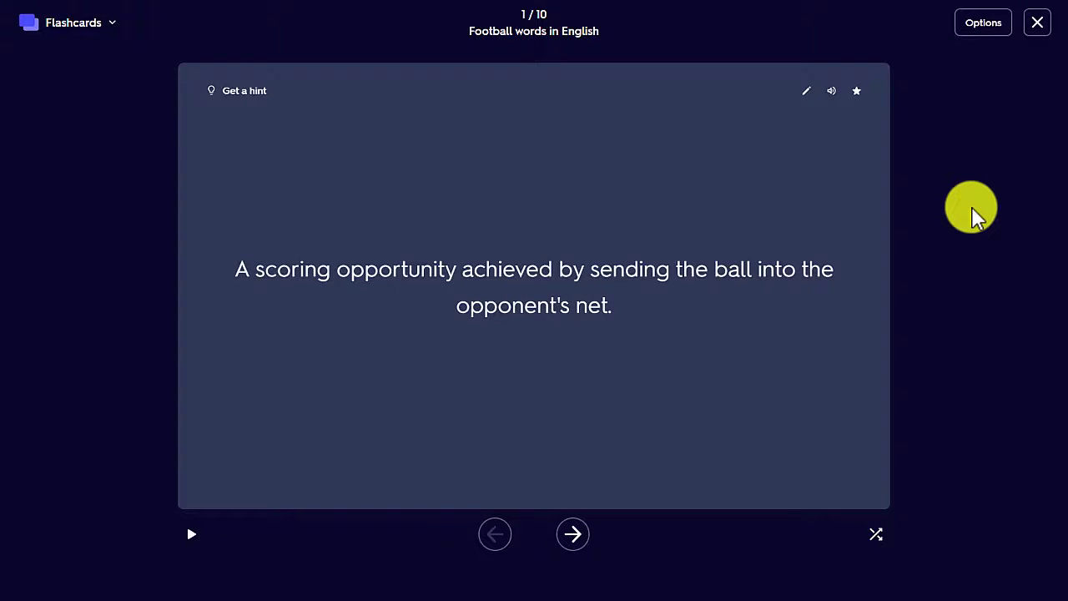
# - Flip the first flashcard to its answer, advance to the second card, and flip that one too
pyautogui.click(615, 410)
pyautogui.click(573, 536)
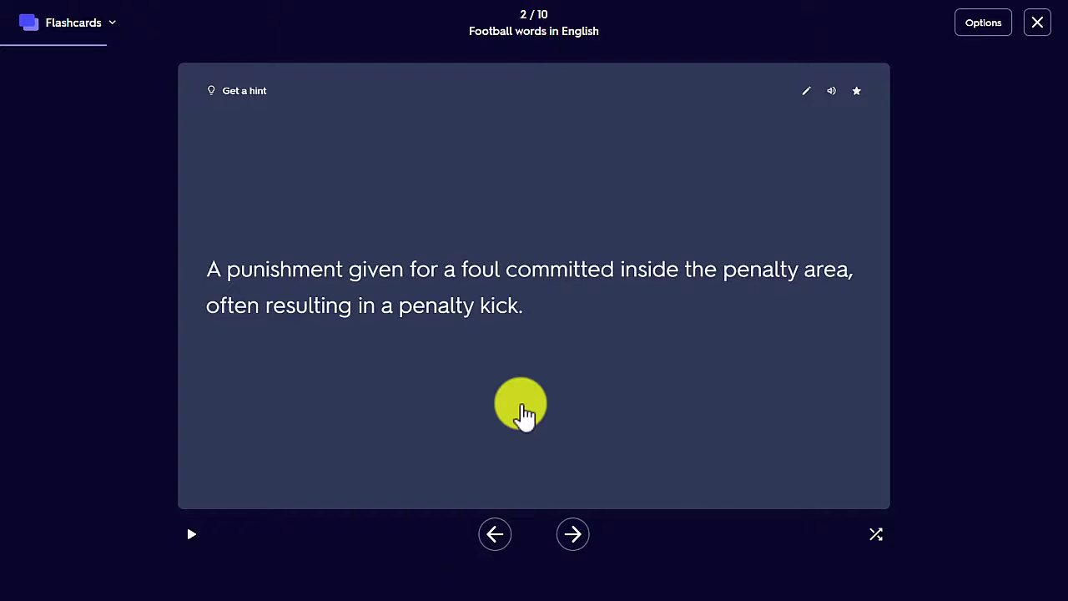
pyautogui.click(528, 456)
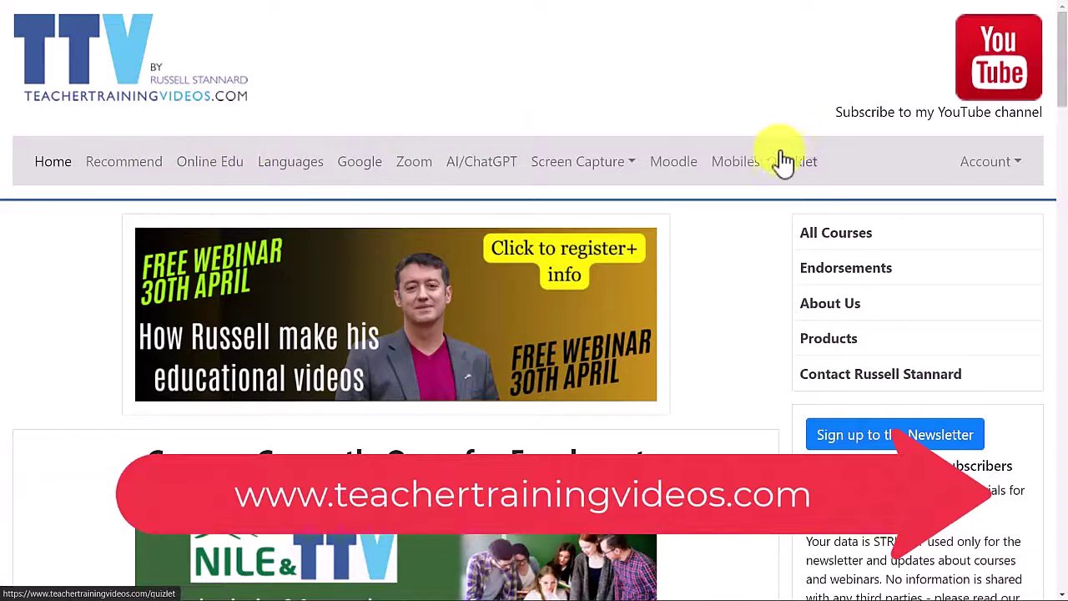
pyautogui.moveTo(1059, 91); pyautogui.dragTo(1054, 261)
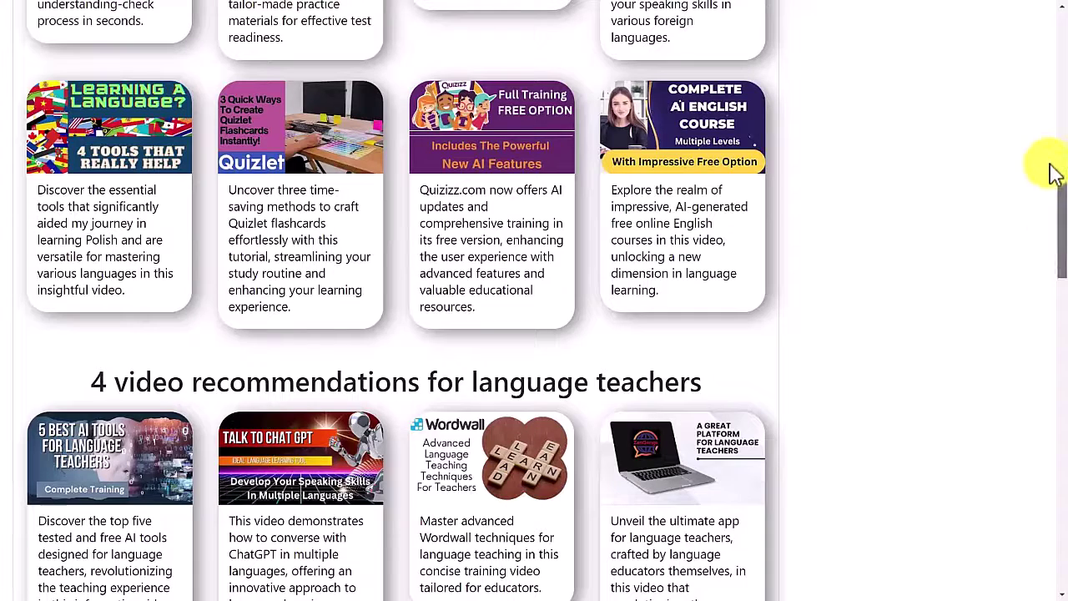
pyautogui.moveTo(1062, 204); pyautogui.dragTo(1049, 36)
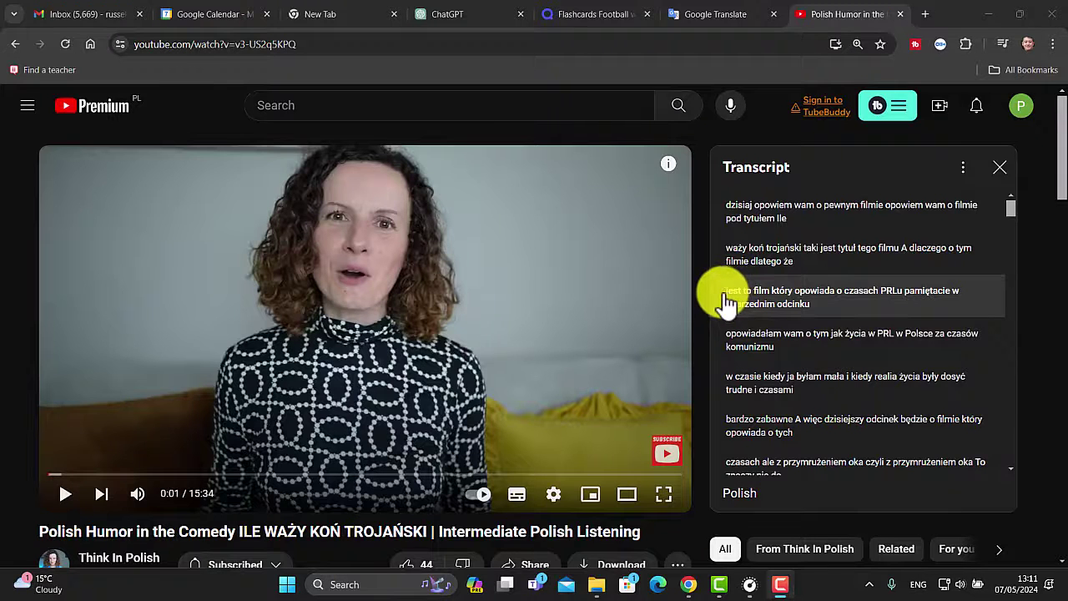
# - Copy the transcript line "jest to film który opowiada o czasach PRLu pamiętacie w poprzednim odcinku" beside the YouTube video
pyautogui.moveTo(727, 298); pyautogui.dragTo(810, 306)
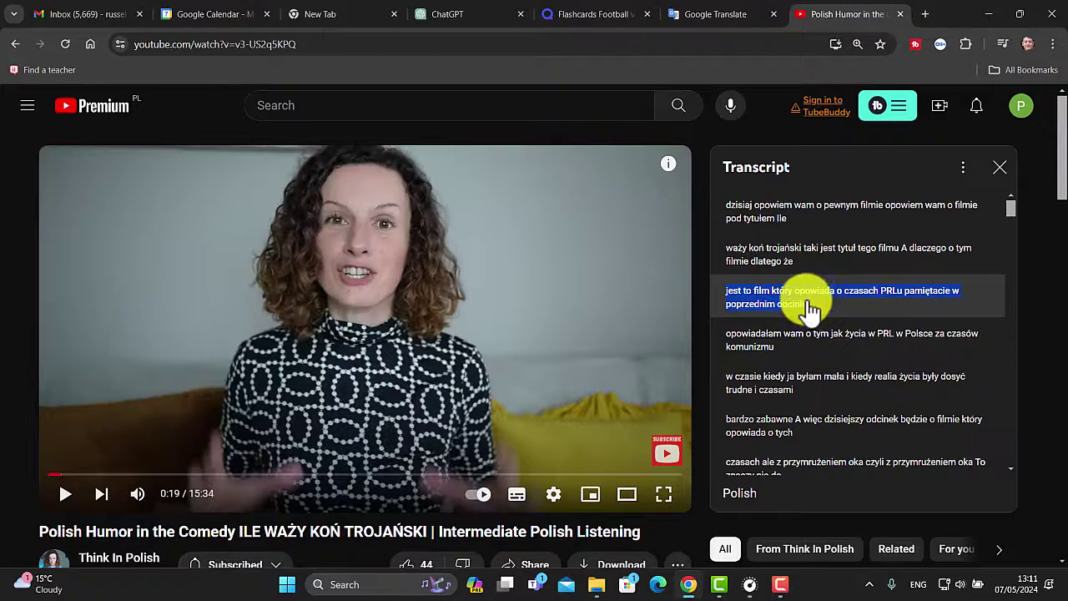
pyautogui.rightClick(798, 298)
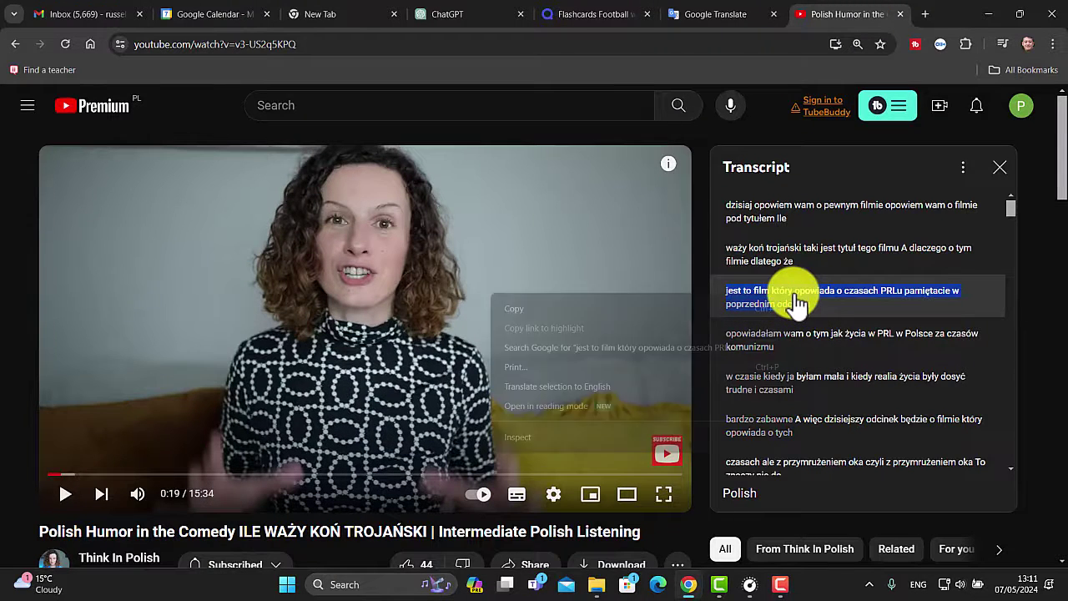
pyautogui.click(519, 311)
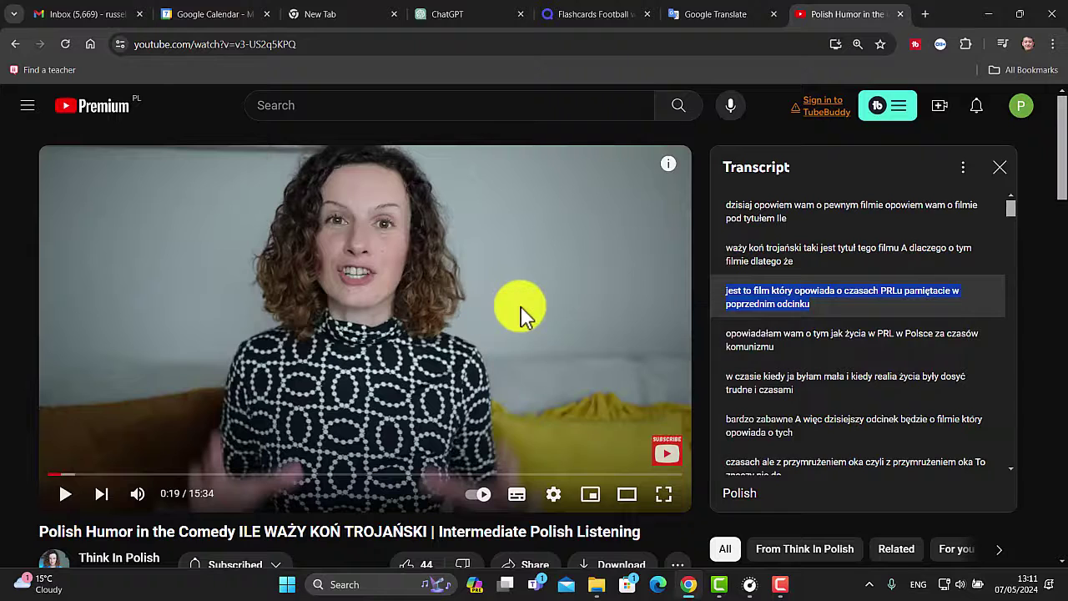
# - Switch to Google Translate and translate the copied Polish transcript line into English
pyautogui.click(717, 18)
pyautogui.click(212, 237)
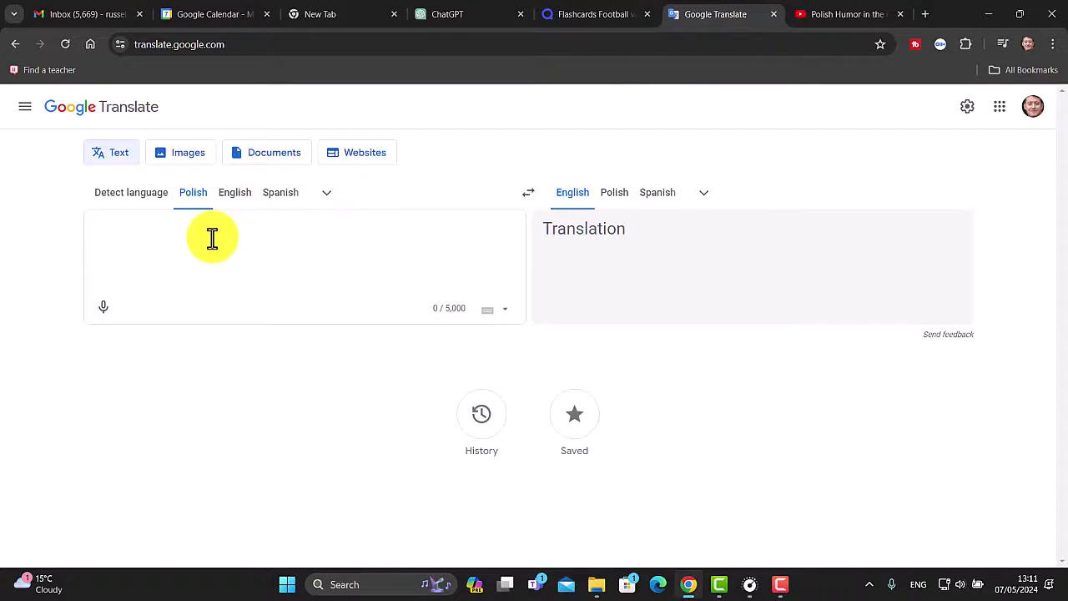
pyautogui.hotkey('ctrl', 'v')
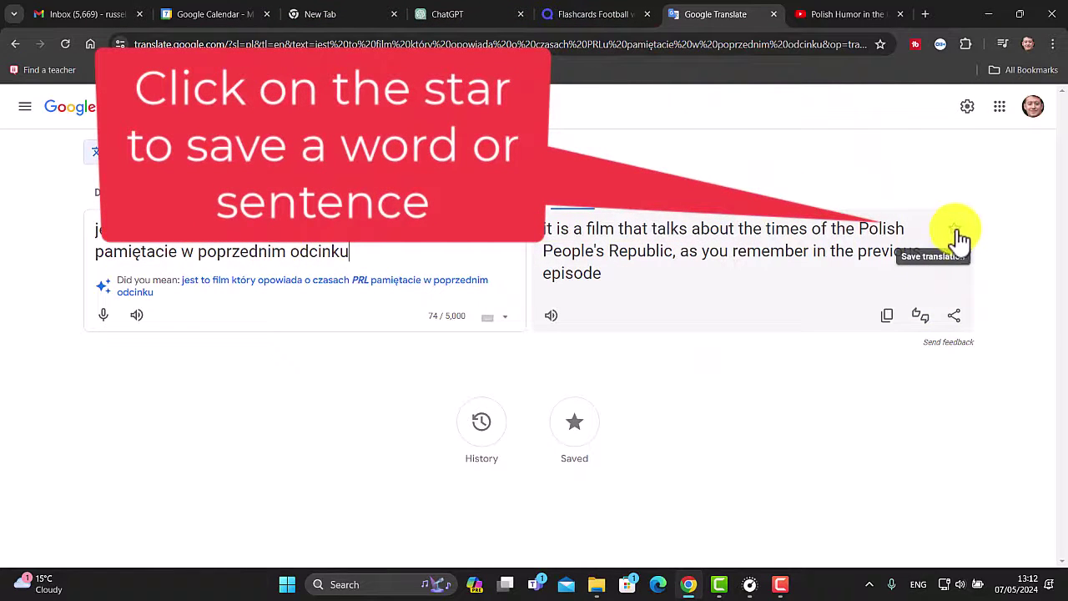
# - Save the sentence's translation and open the list of saved phrases to look through it
pyautogui.click(956, 233)
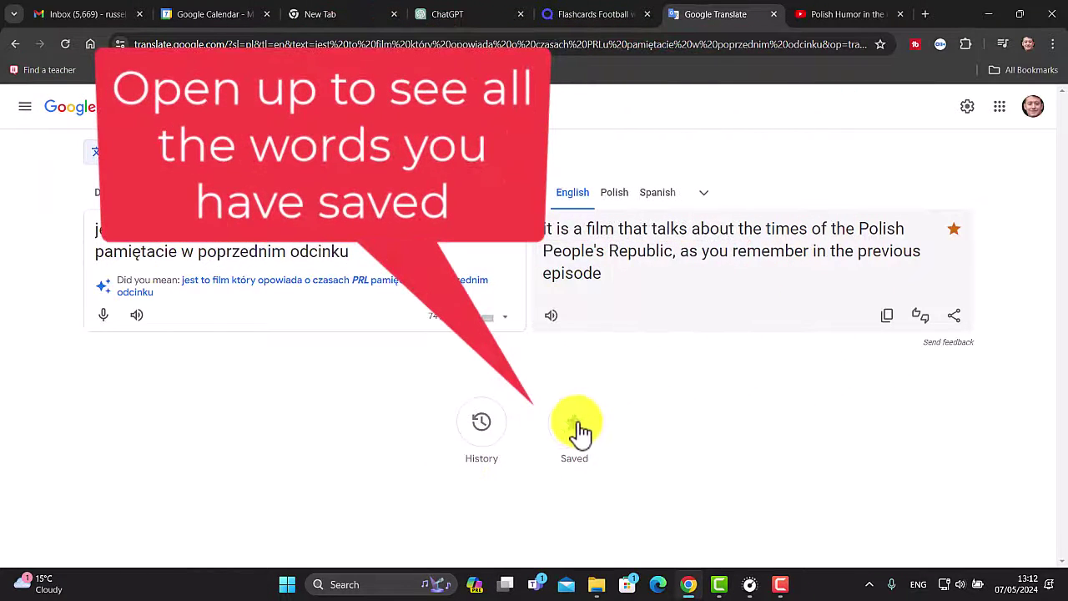
pyautogui.click(580, 432)
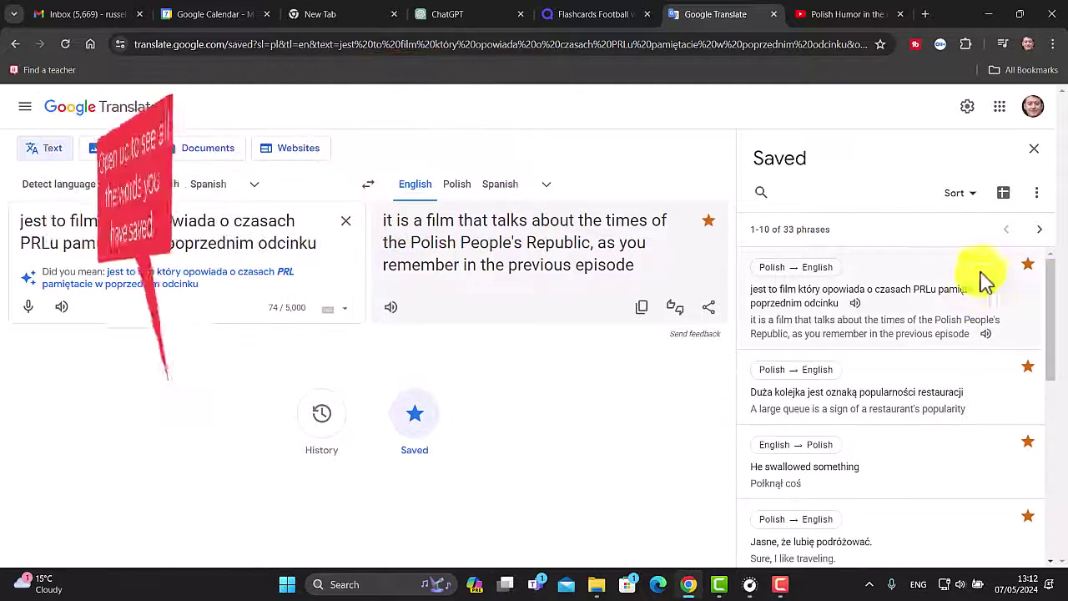
pyautogui.moveTo(1053, 286); pyautogui.dragTo(1017, 238)
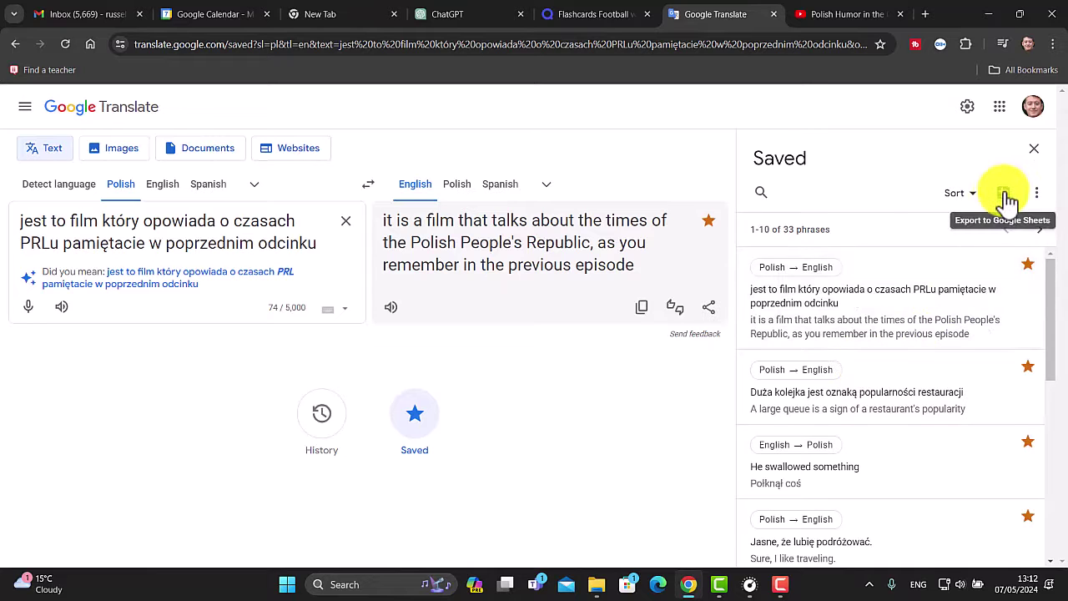
# - Export the saved phrases from Google Translate to a Google Sheets spreadsheet and widen columns C and D to fit the phrases
pyautogui.moveTo(1052, 279); pyautogui.dragTo(1053, 238)
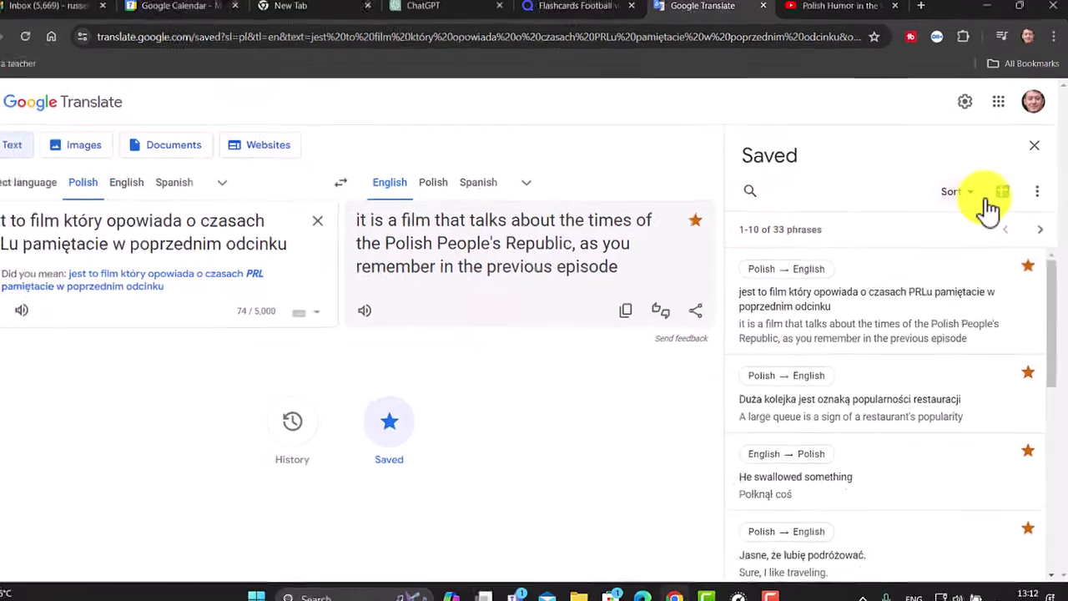
pyautogui.click(1002, 194)
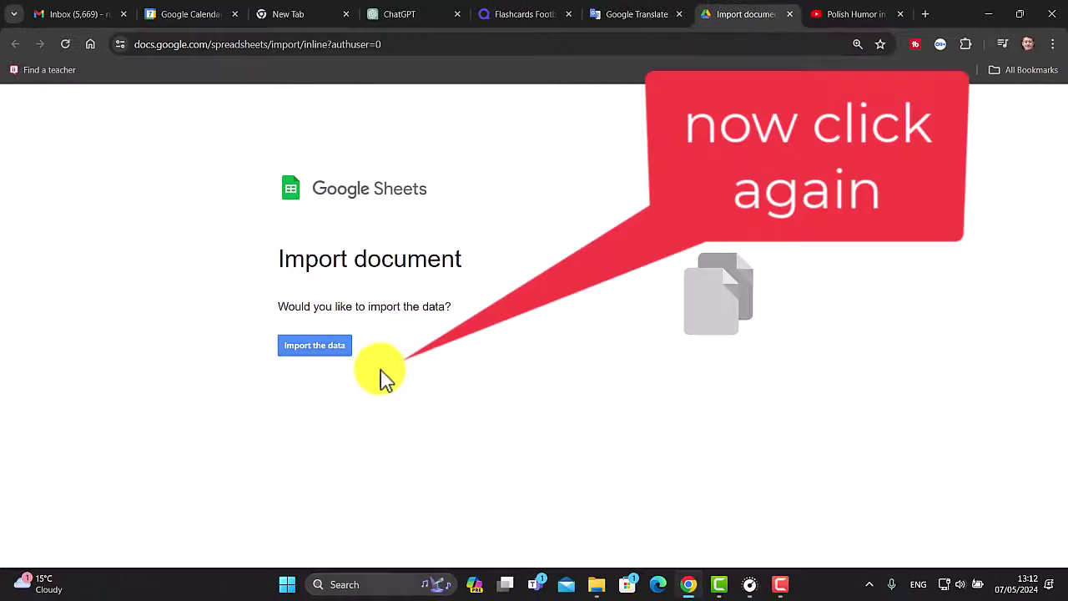
pyautogui.click(240, 359)
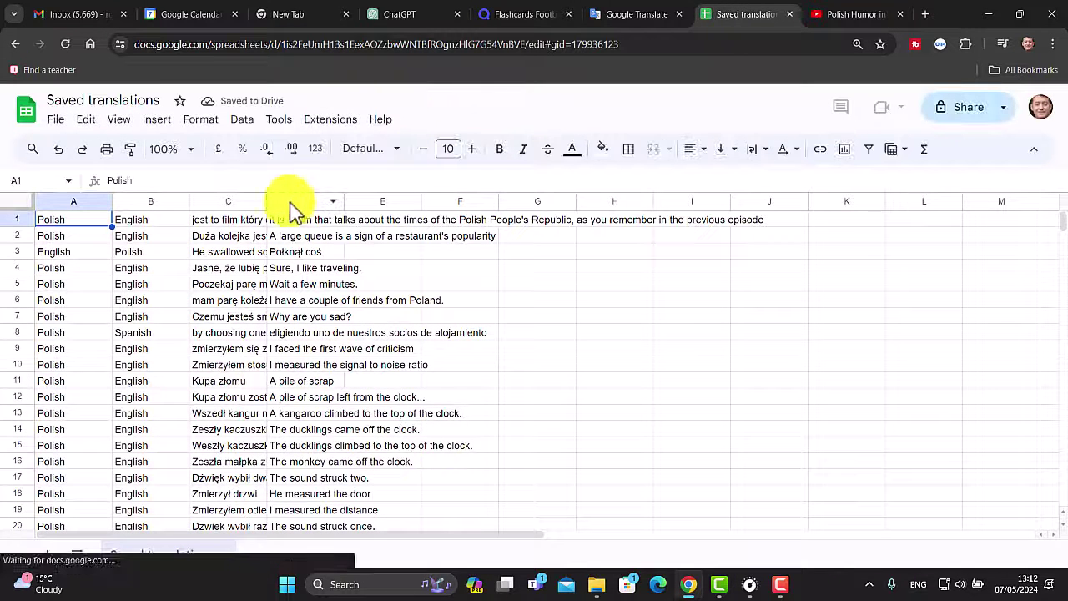
pyautogui.moveTo(267, 203); pyautogui.dragTo(640, 250)
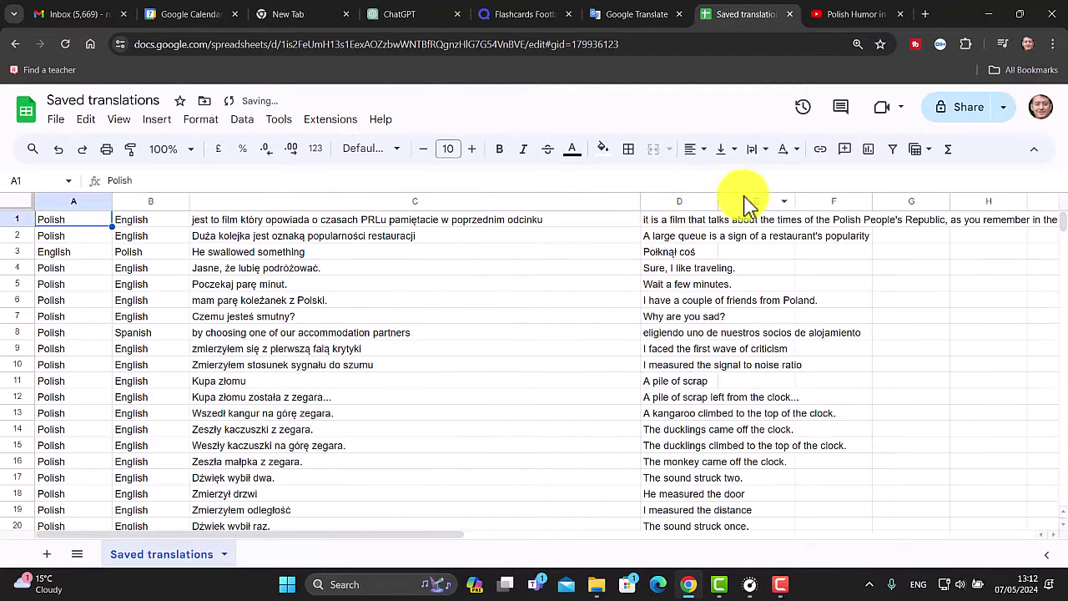
pyautogui.moveTo(718, 202); pyautogui.dragTo(1058, 200)
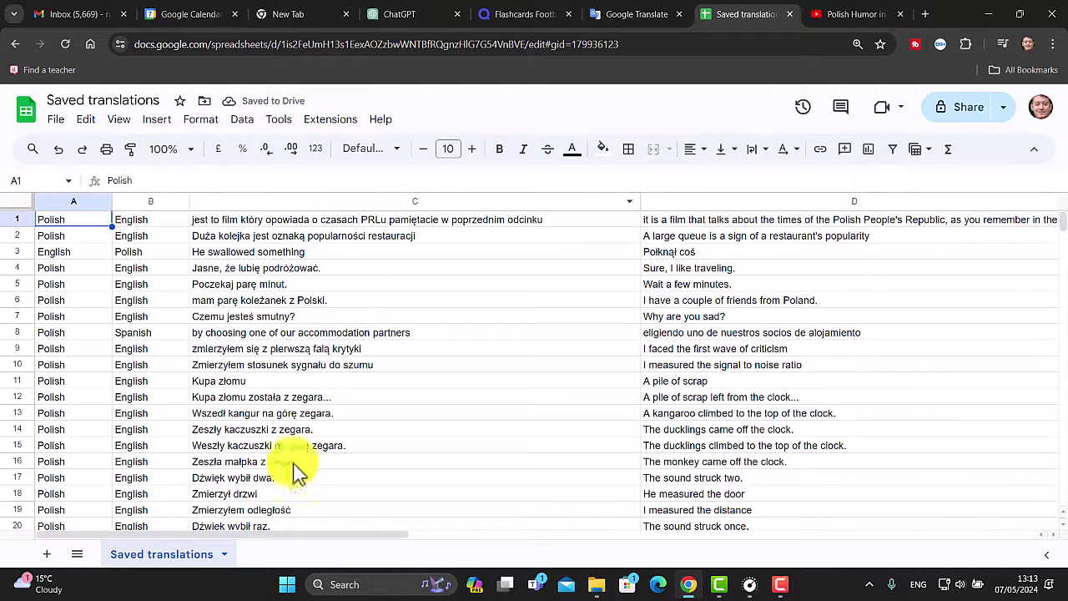
# - Copy the phrases and their translations in cells C4:D14
pyautogui.click(265, 271)
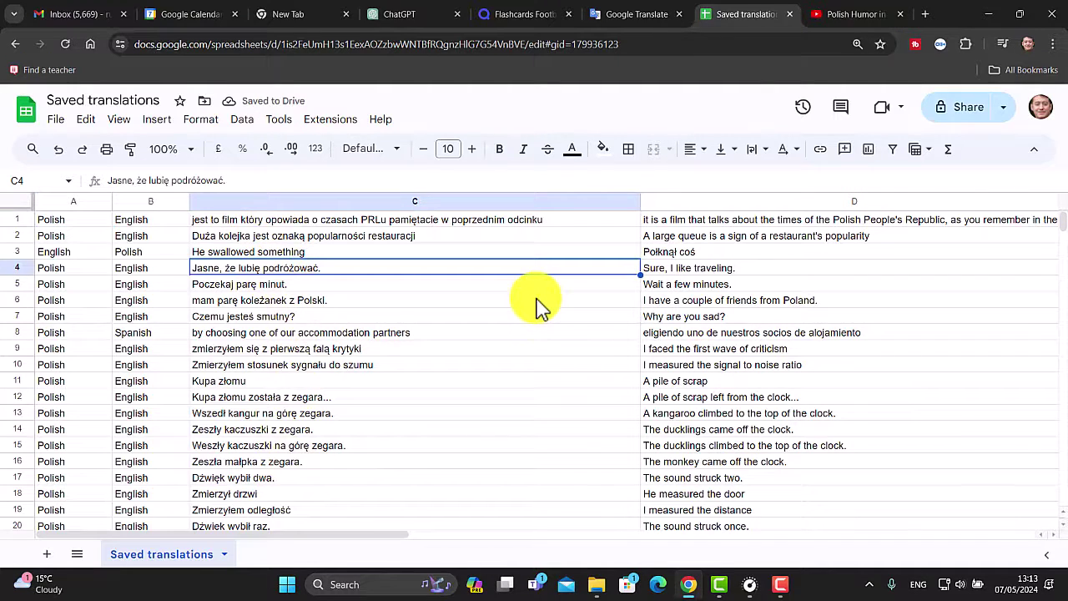
pyautogui.hotkey('shift', 'Right')
pyautogui.hotkey('shift', 'Down')
pyautogui.hotkey('shift', 'Down')
pyautogui.hotkey('shift', 'Down')
pyautogui.hotkey('shift', 'Down')
pyautogui.hotkey('shift', 'Down')
pyautogui.hotkey('shift', 'Down')
pyautogui.hotkey('shift', 'Down')
pyautogui.hotkey('shift', 'Down')
pyautogui.hotkey('shift', 'Down')
pyautogui.hotkey('shift', 'Down')
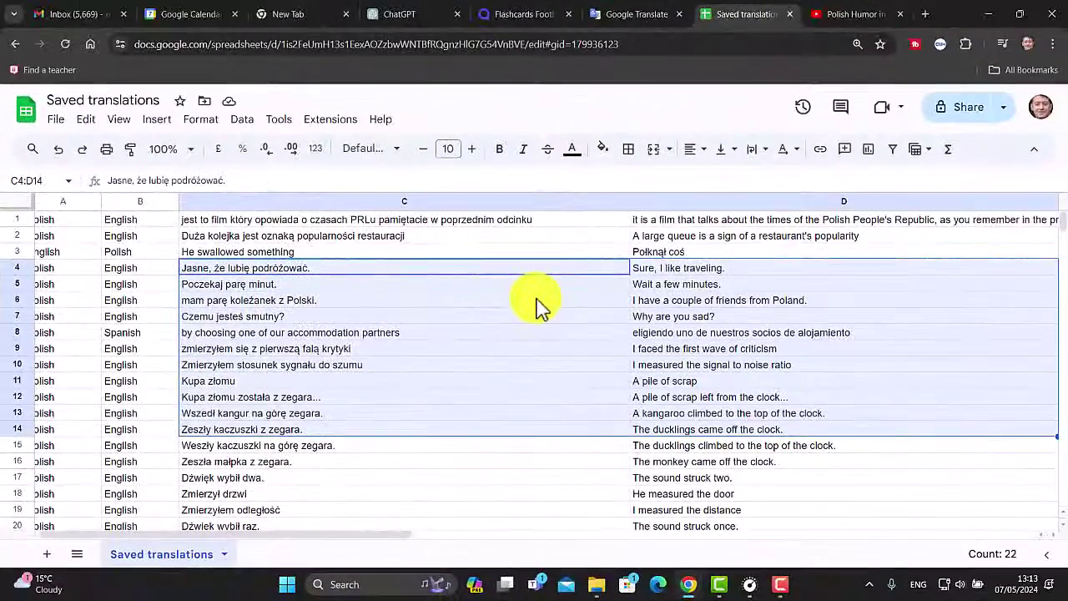
pyautogui.hotkey('ctrl', 'c')
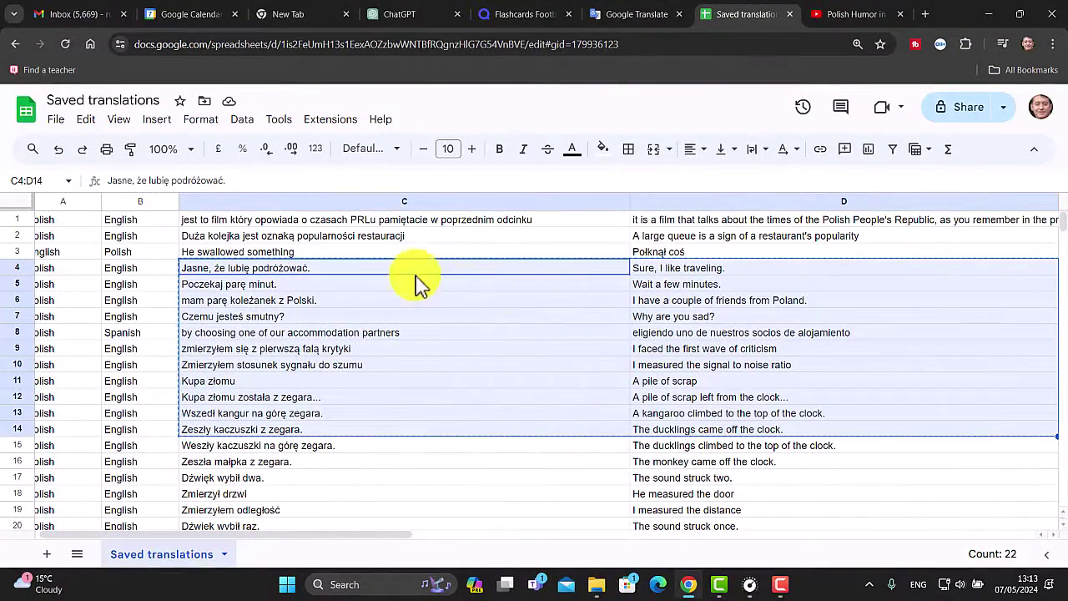
# - Switch to Quizlet, leave the football flashcards, and import the copied phrases into a new study set with Tab and New Line separators
pyautogui.click(516, 18)
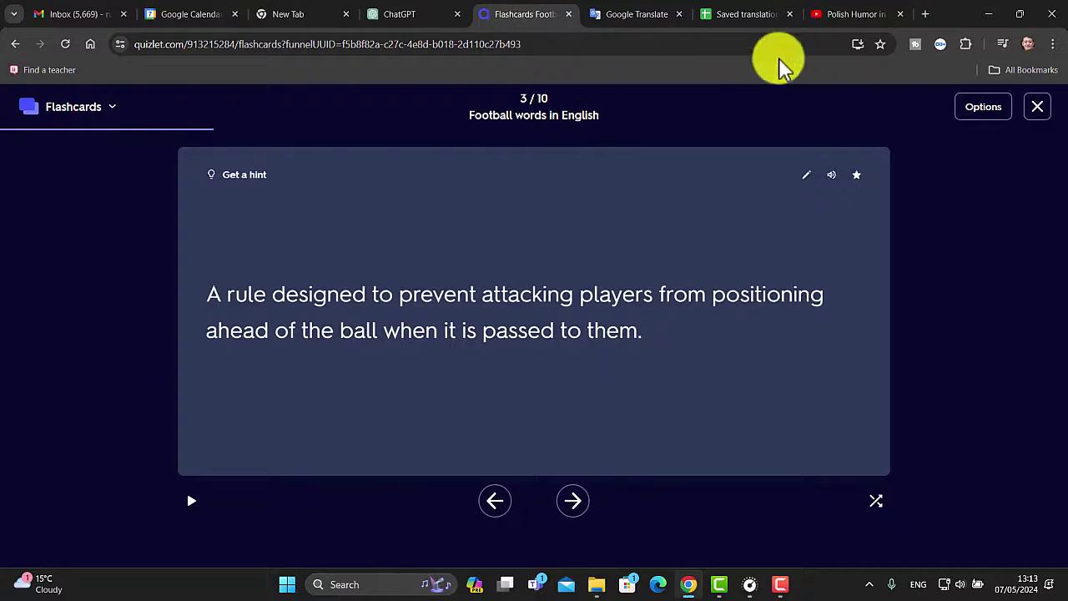
pyautogui.click(1039, 107)
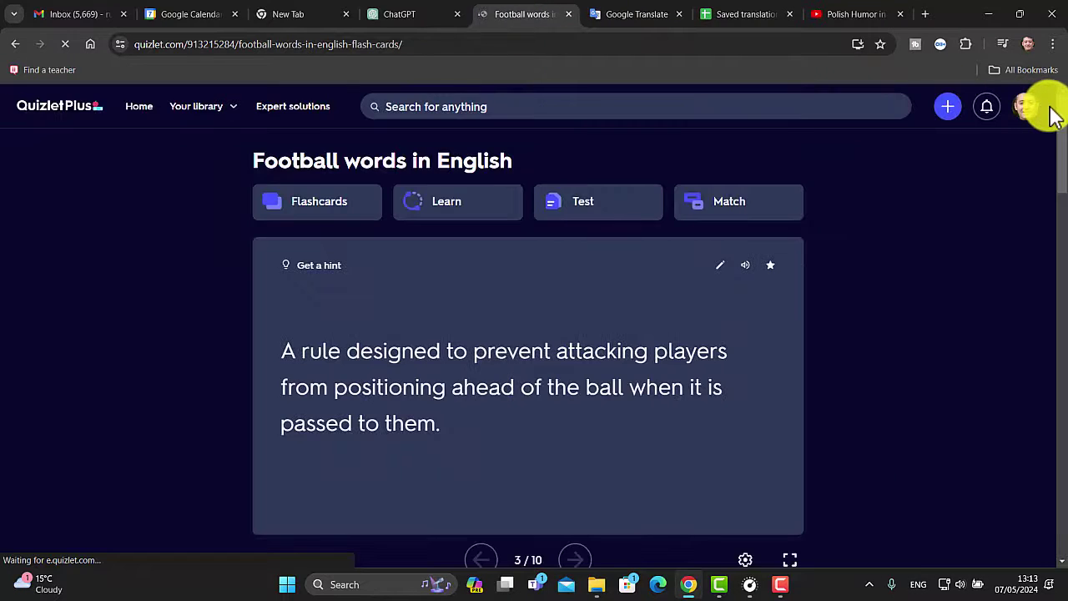
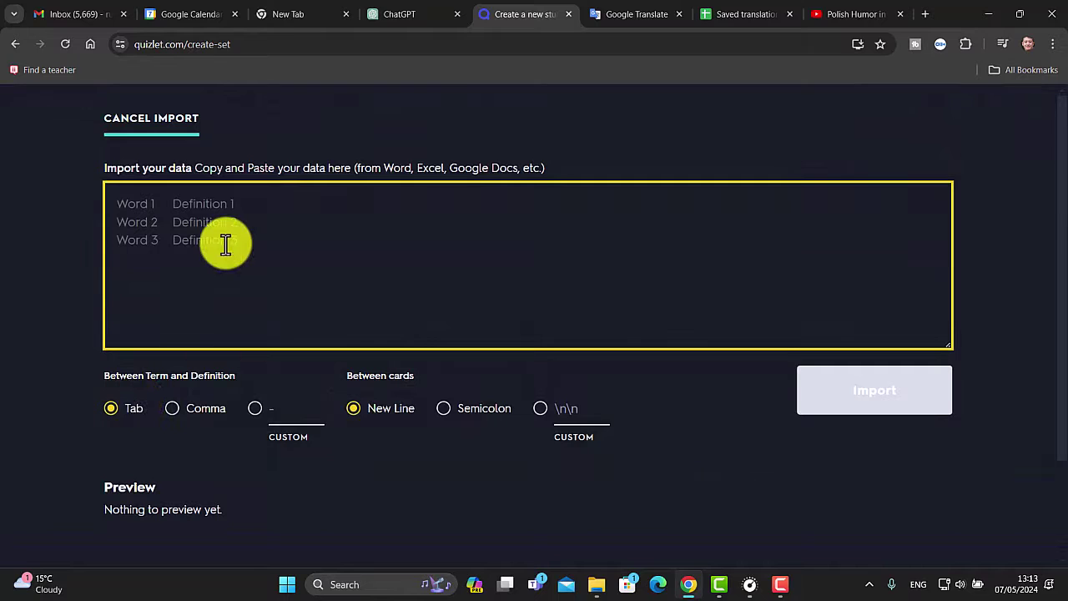
pyautogui.hotkey('ctrl', 'v')
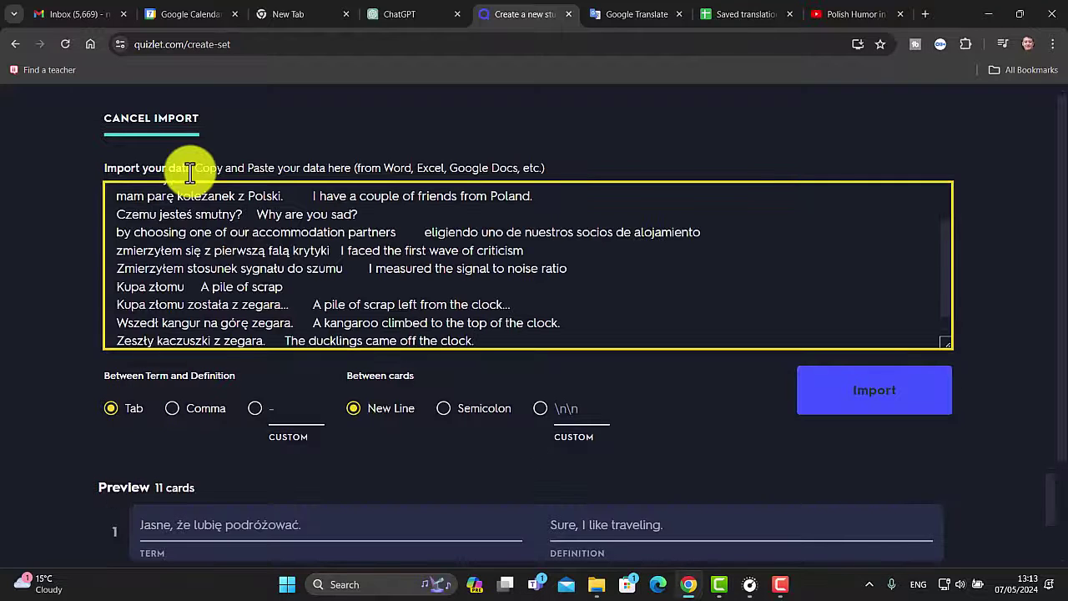
pyautogui.click(886, 402)
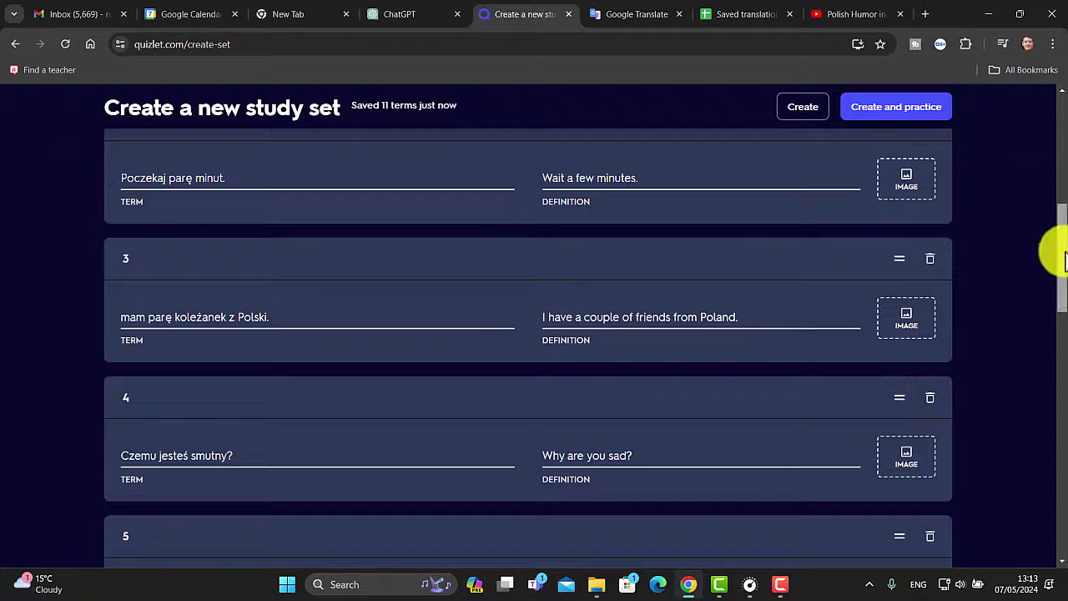
# - Check the first card's term, create the study set from the imported phrases, and open it in Flashcards mode
pyautogui.scroll(1, 1062, 251)
pyautogui.scroll(2, 1059, 250)
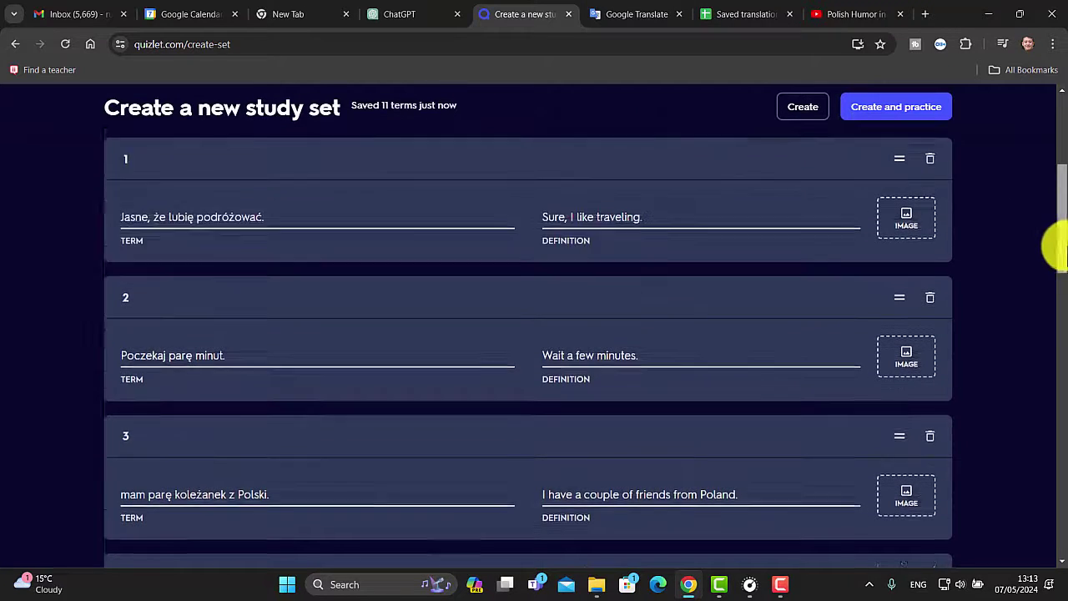
pyautogui.click(296, 288)
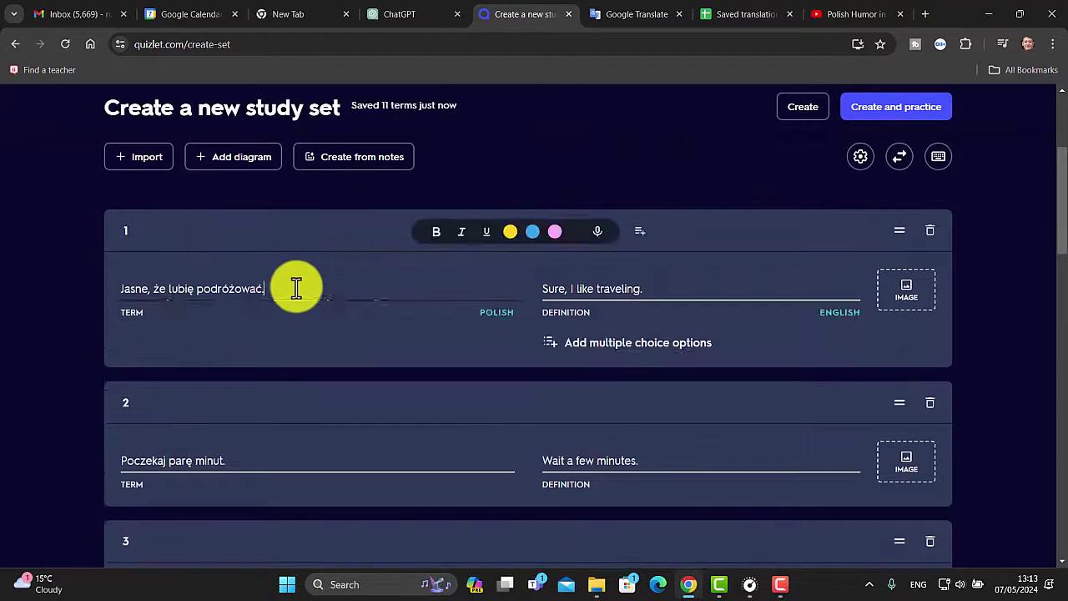
pyautogui.click(392, 357)
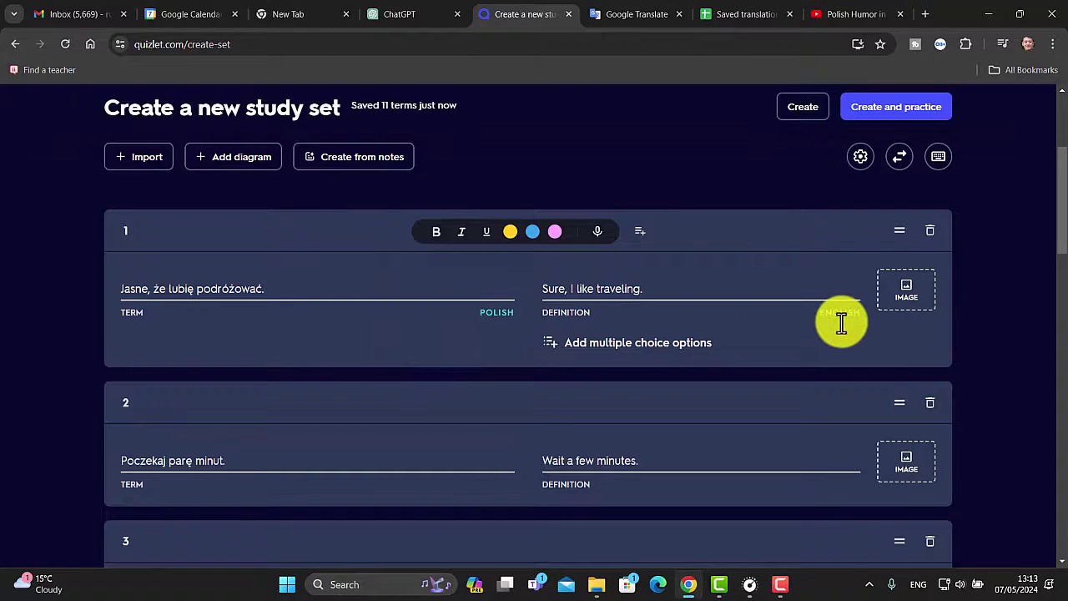
pyautogui.click(803, 113)
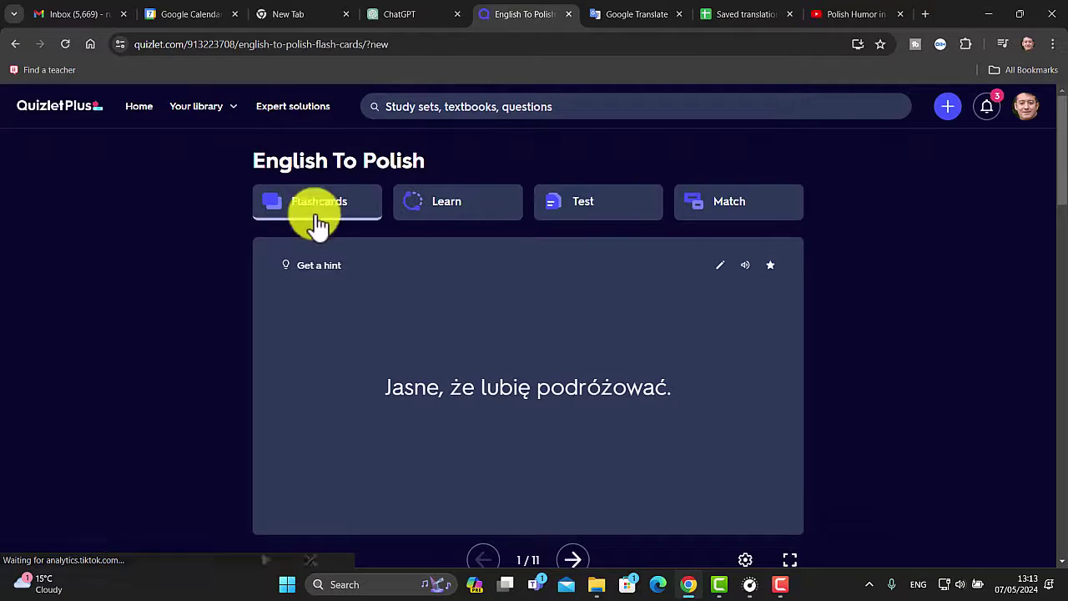
pyautogui.click(317, 218)
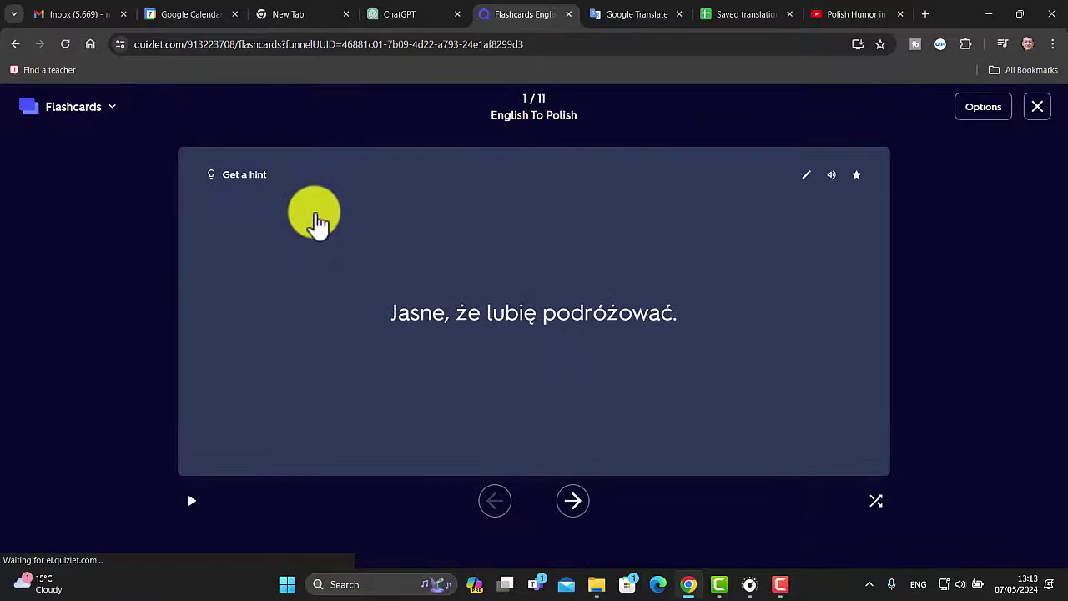
# - Turn on text to speech for the flashcards and switch off English text to speech in the advanced settings
pyautogui.click(978, 111)
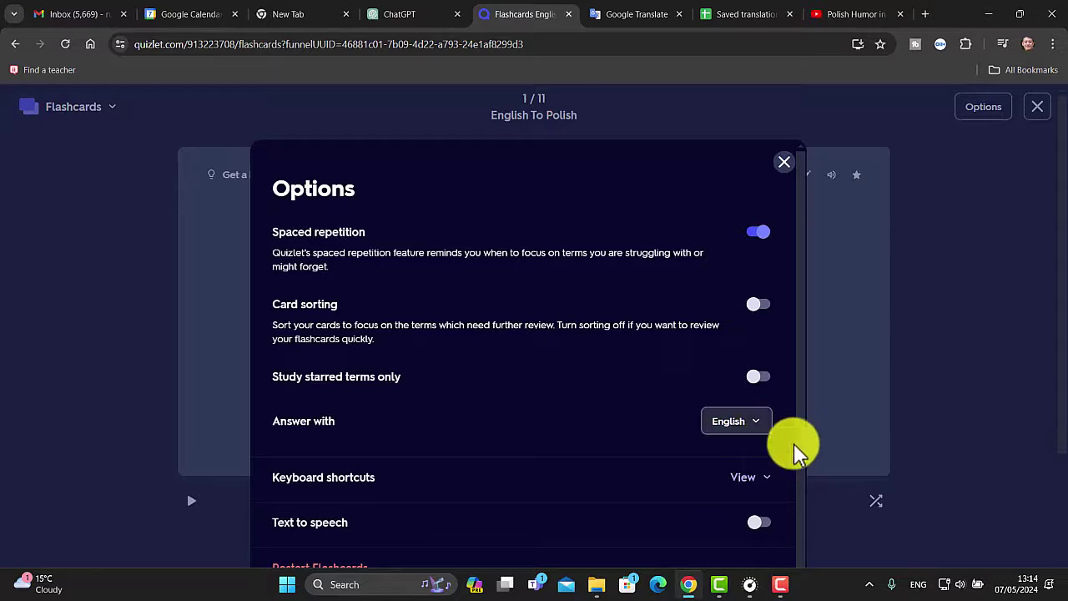
pyautogui.click(773, 526)
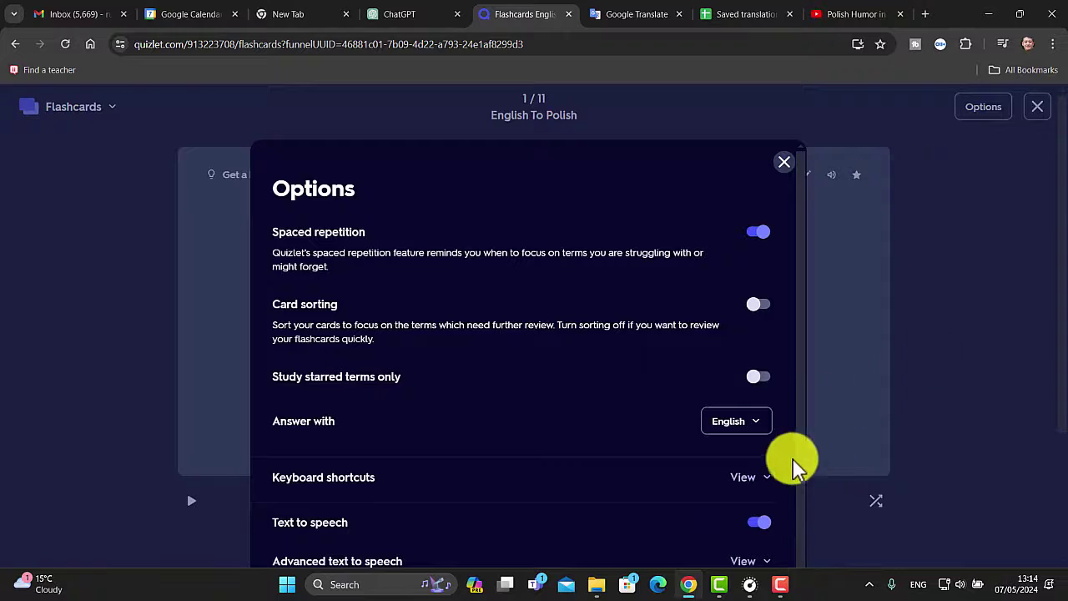
pyautogui.click(761, 562)
pyautogui.scroll(-4, 1064, 265)
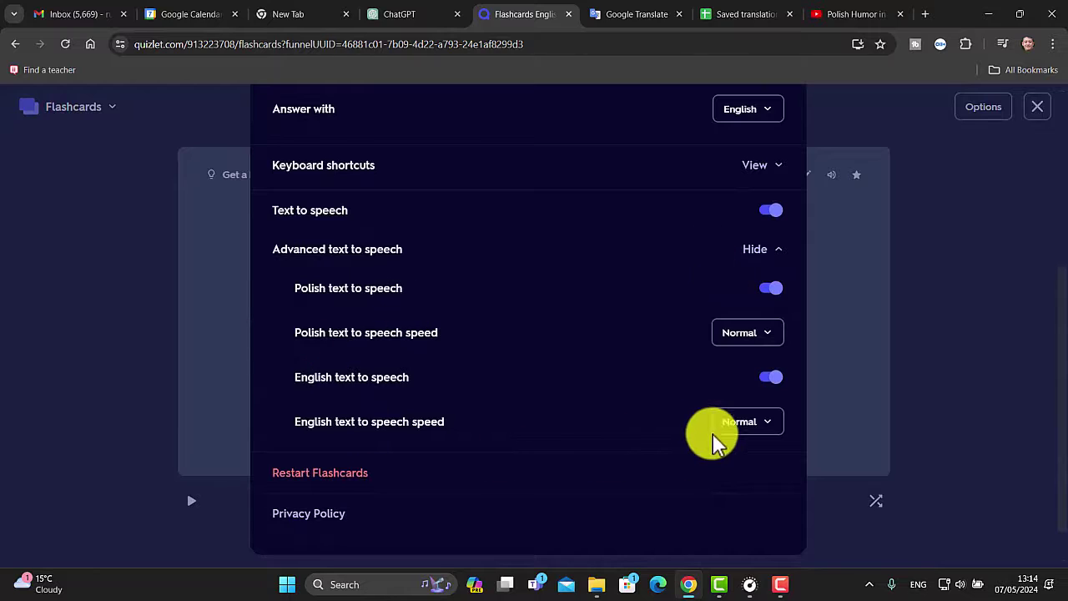
pyautogui.click(770, 380)
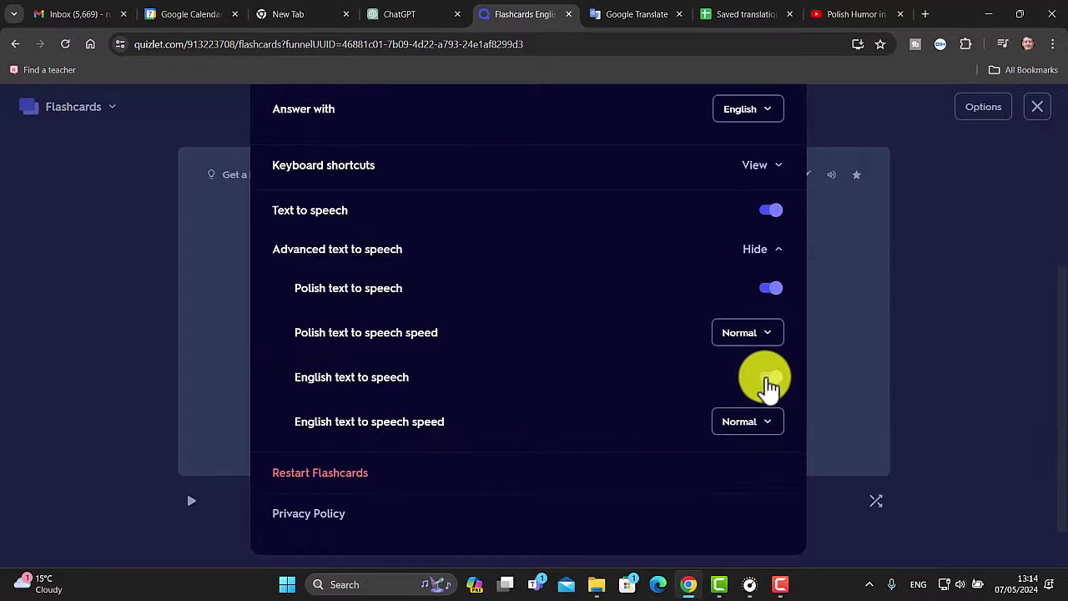
pyautogui.click(770, 382)
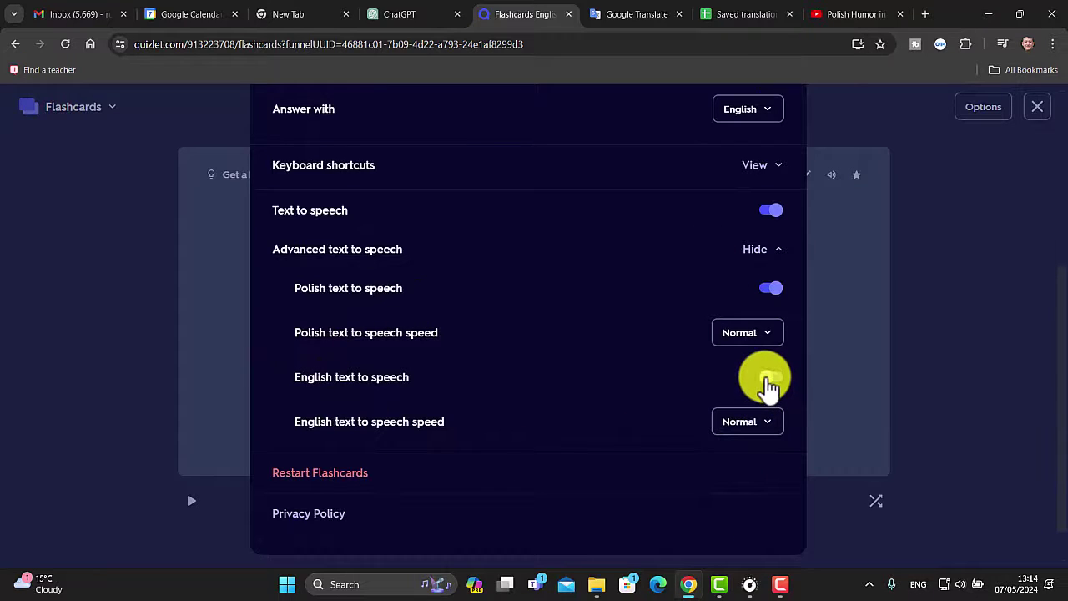
pyautogui.click(971, 373)
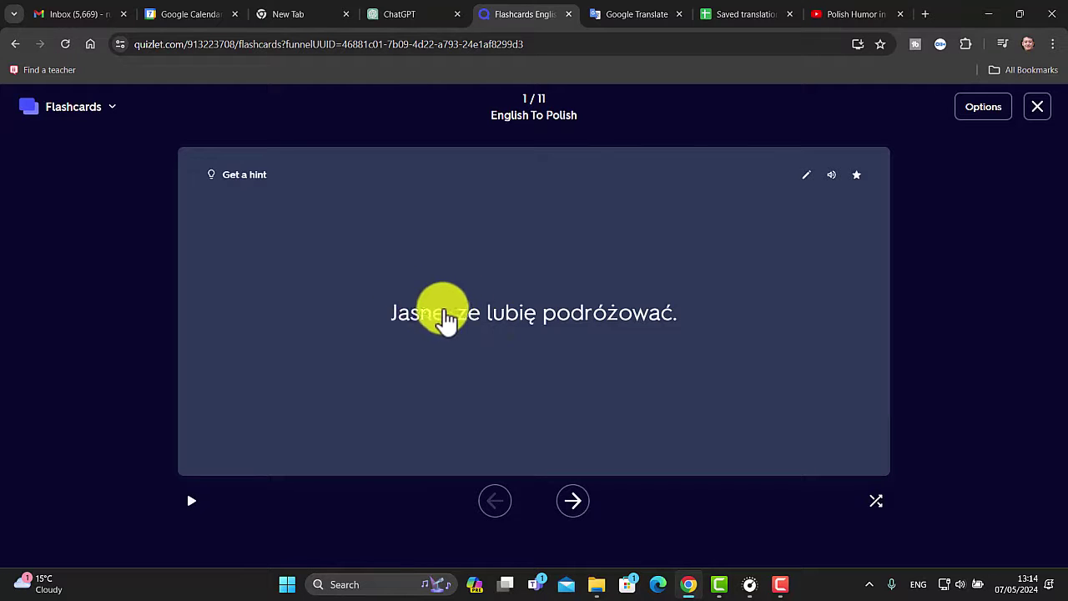
# - Flip the flashcard "Jasne, że lubię podróżować." and advance to the next card
pyautogui.click(557, 372)
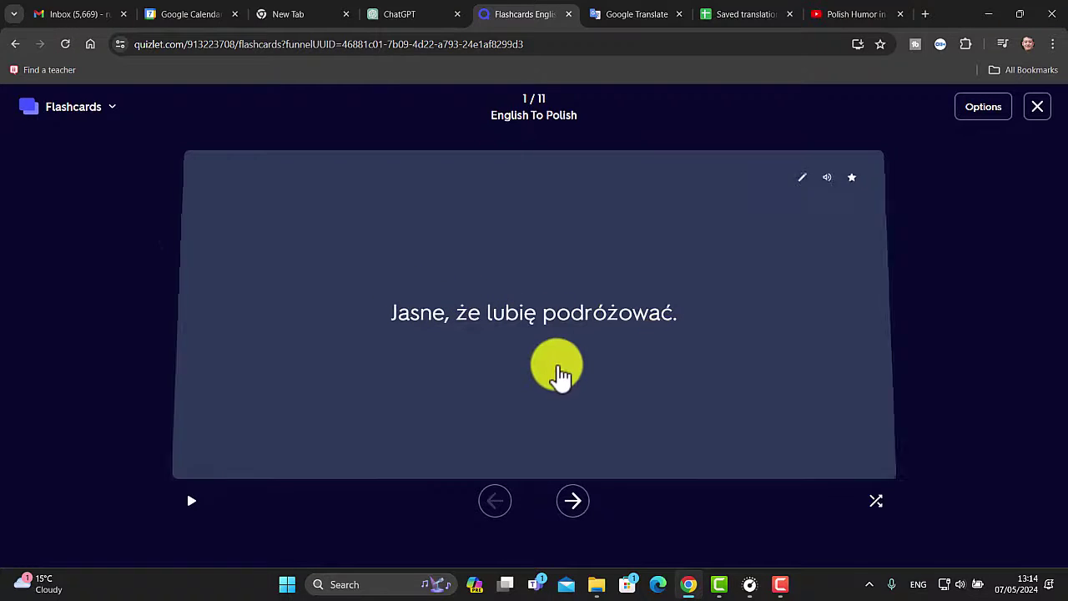
pyautogui.click(573, 508)
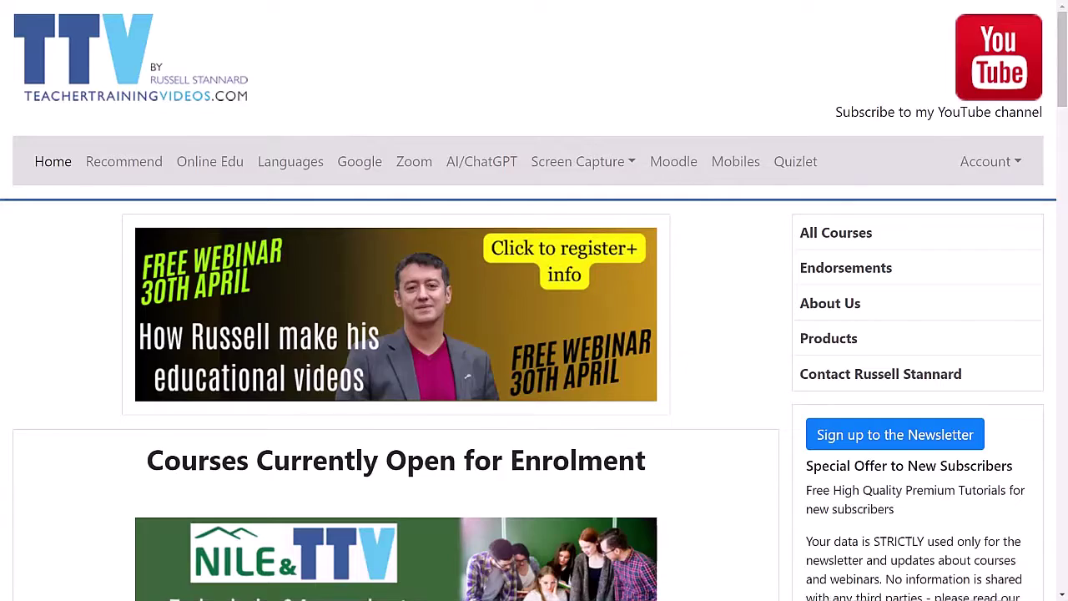
# - Look through the Teacher Training Videos home page down to the contact section, and the recent posts on its membership page
pyautogui.scroll(-2, 534, 301)
pyautogui.scroll(-5, 534, 300)
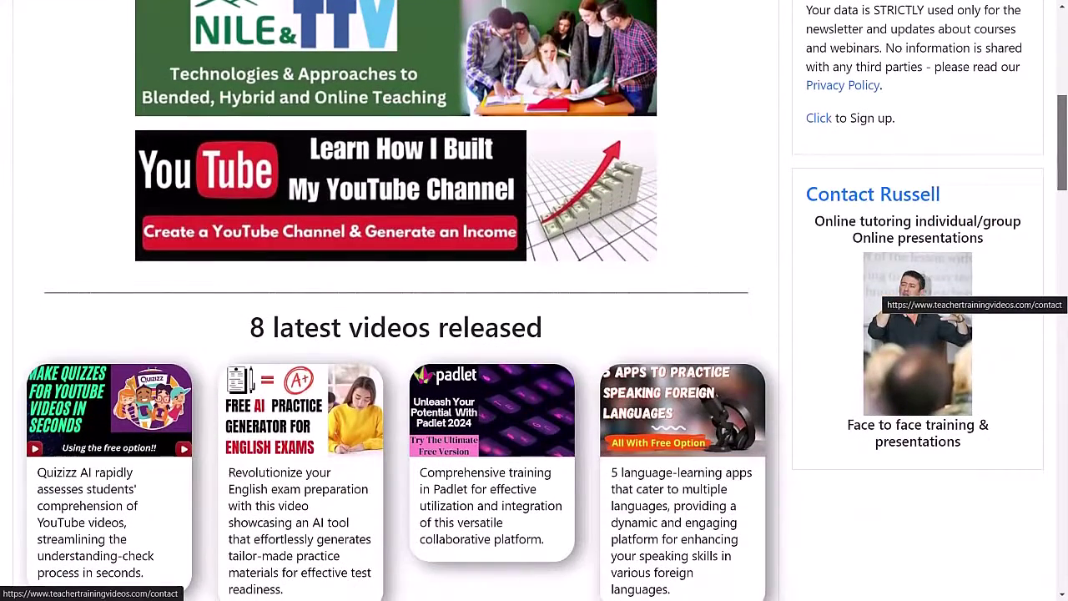
pyautogui.moveTo(661, 155)
pyautogui.mouseDown()
pyautogui.moveTo(1014, 490)
pyautogui.moveTo(868, 160)
pyautogui.moveTo(1034, 164)
pyautogui.mouseUp()
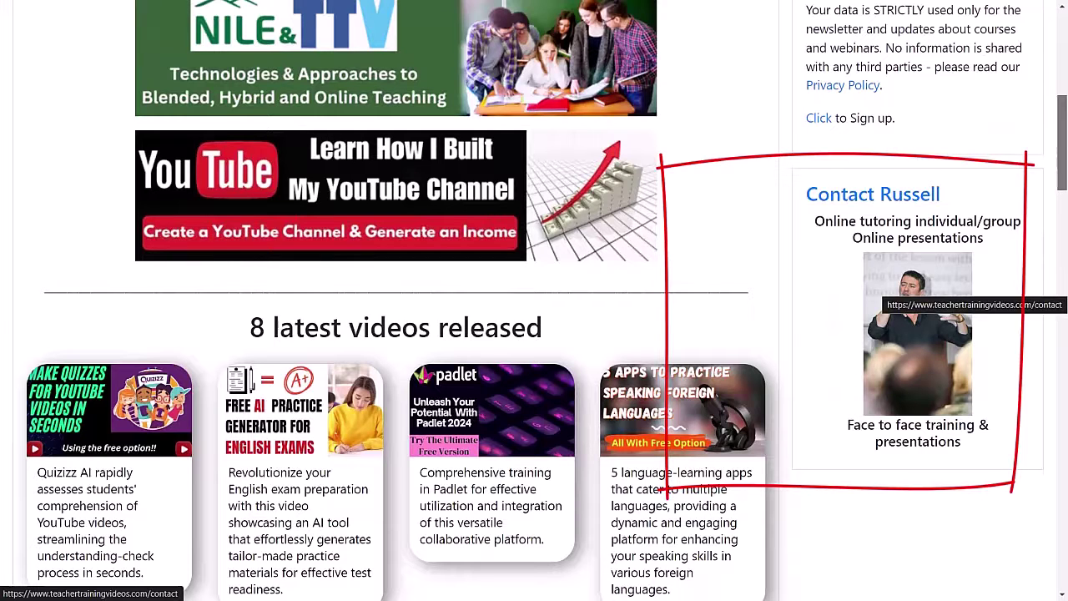
pyautogui.press('Escape')
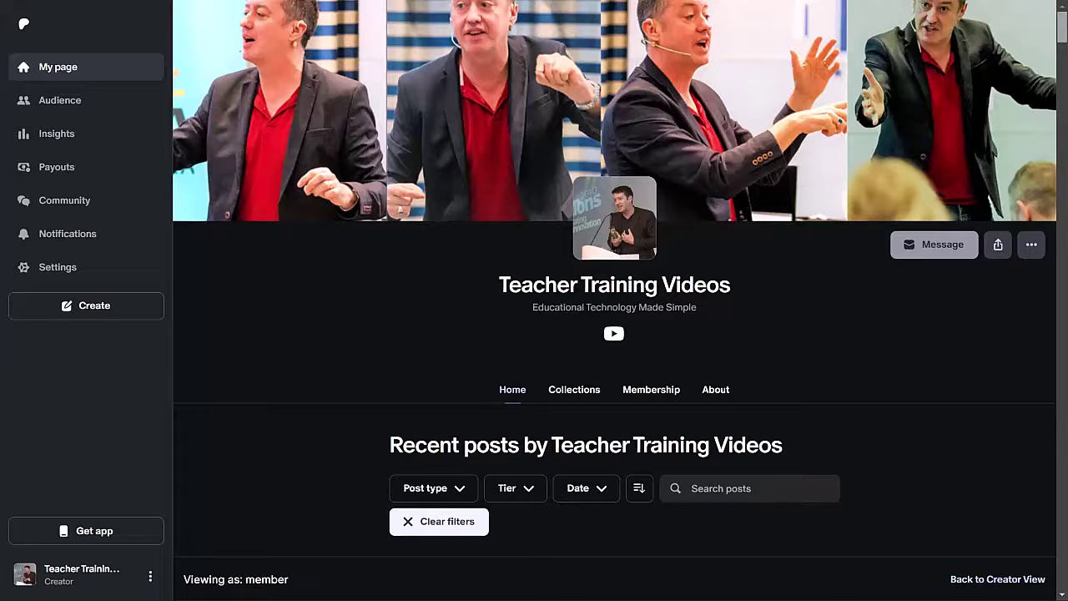
pyautogui.scroll(-7, 615, 301)
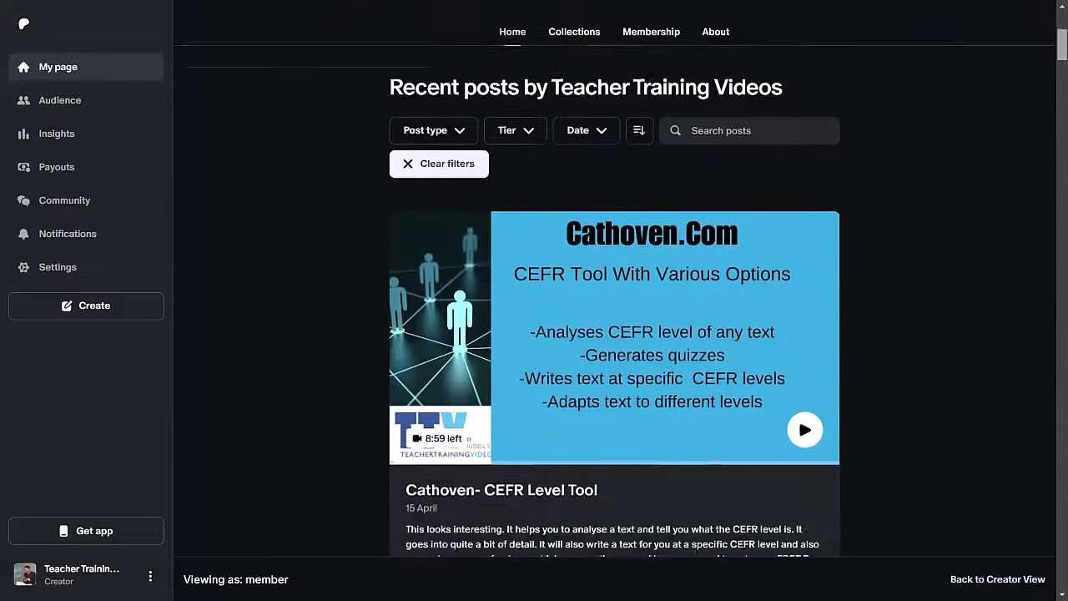
pyautogui.scroll(-7, 615, 300)
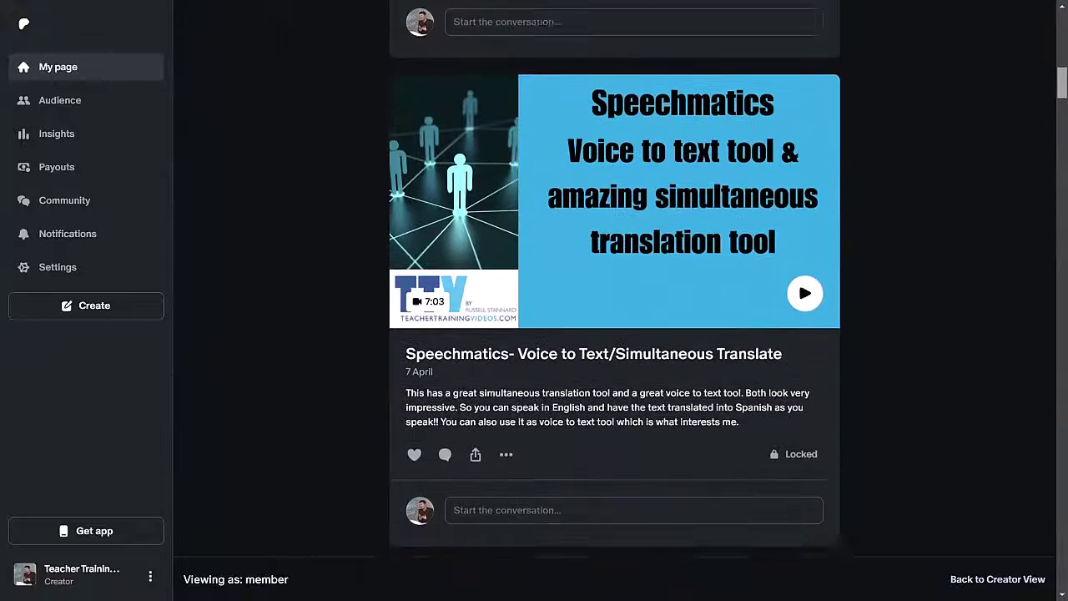
pyautogui.scroll(-10, 614, 300)
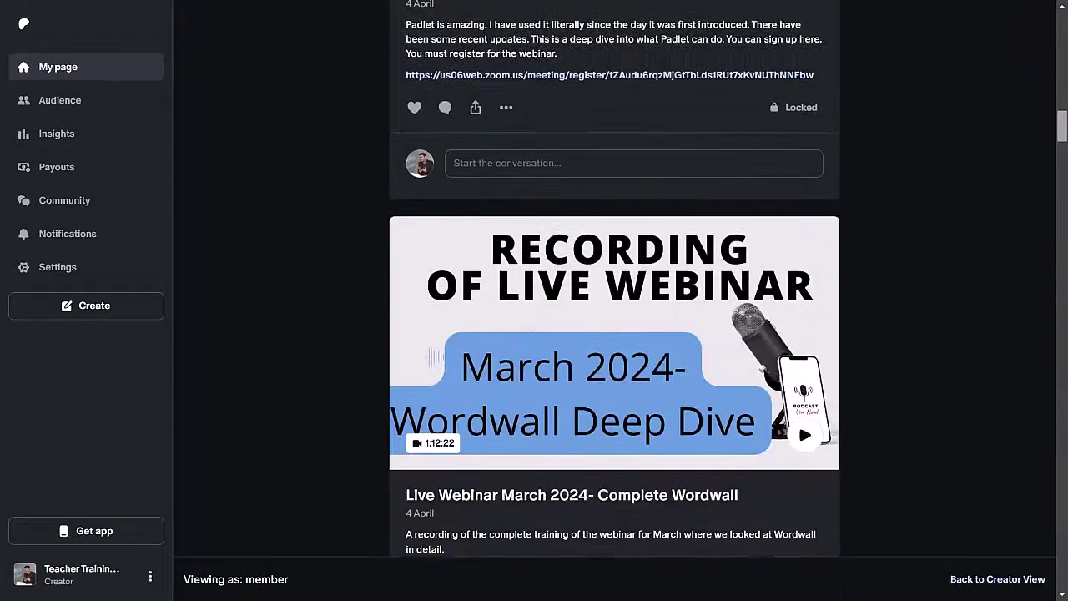
pyautogui.scroll(-4, 614, 300)
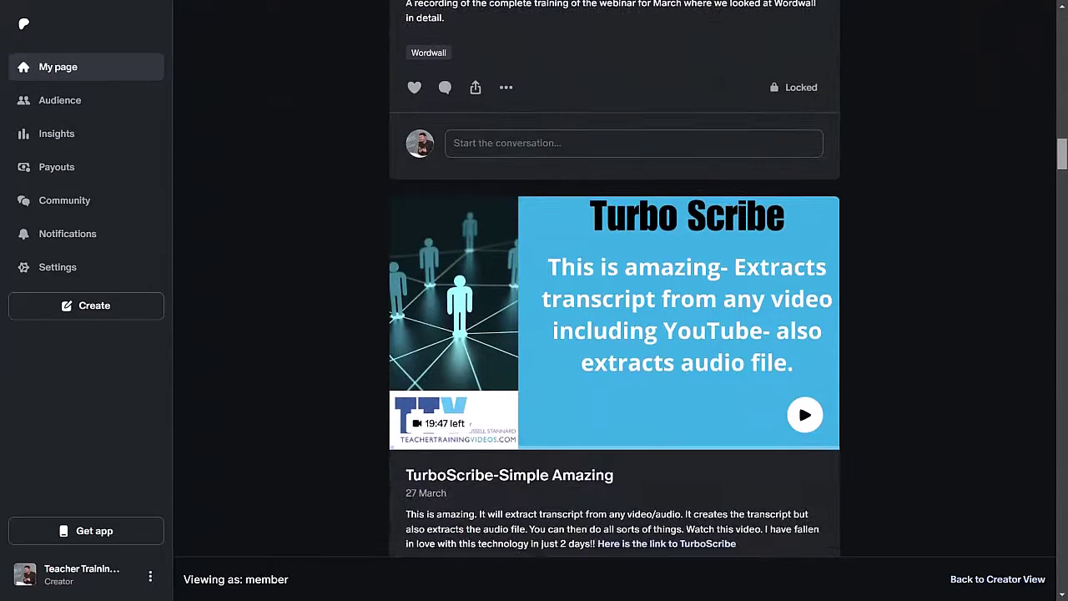